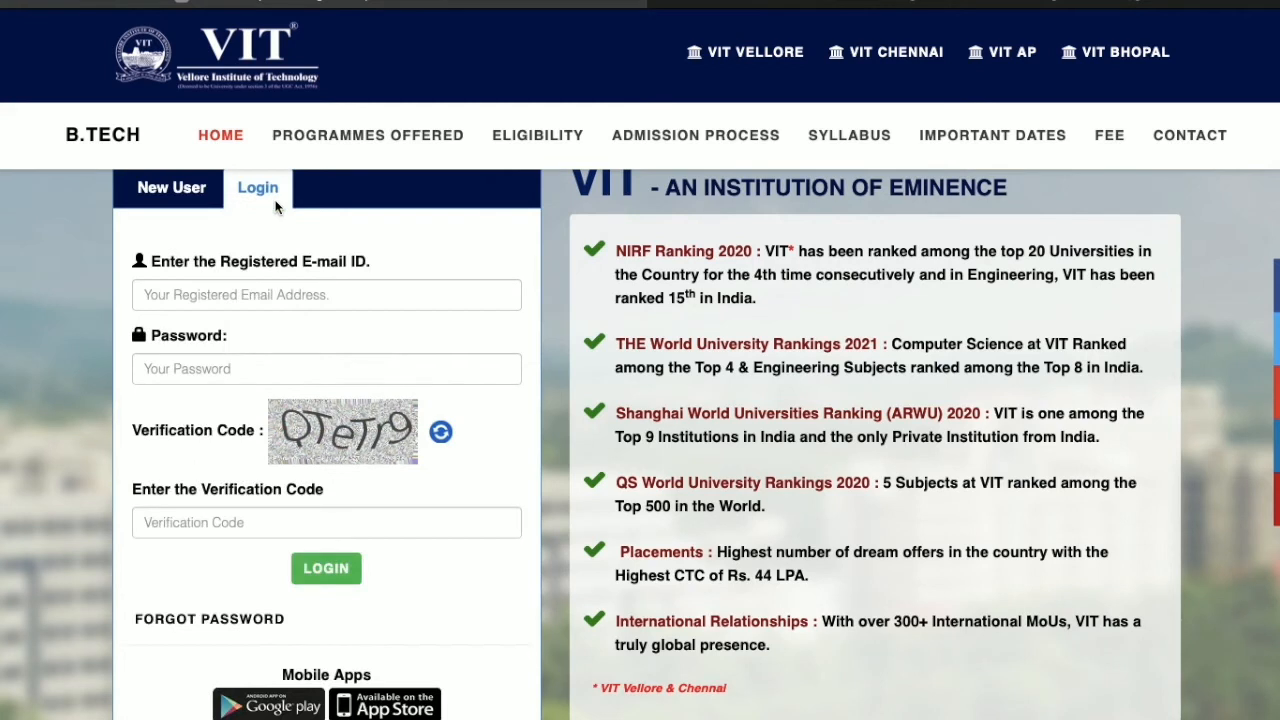
Step: Enter the registered e-mail address in the login form, correcting the mistyped characters
click(264, 292)
text(S)
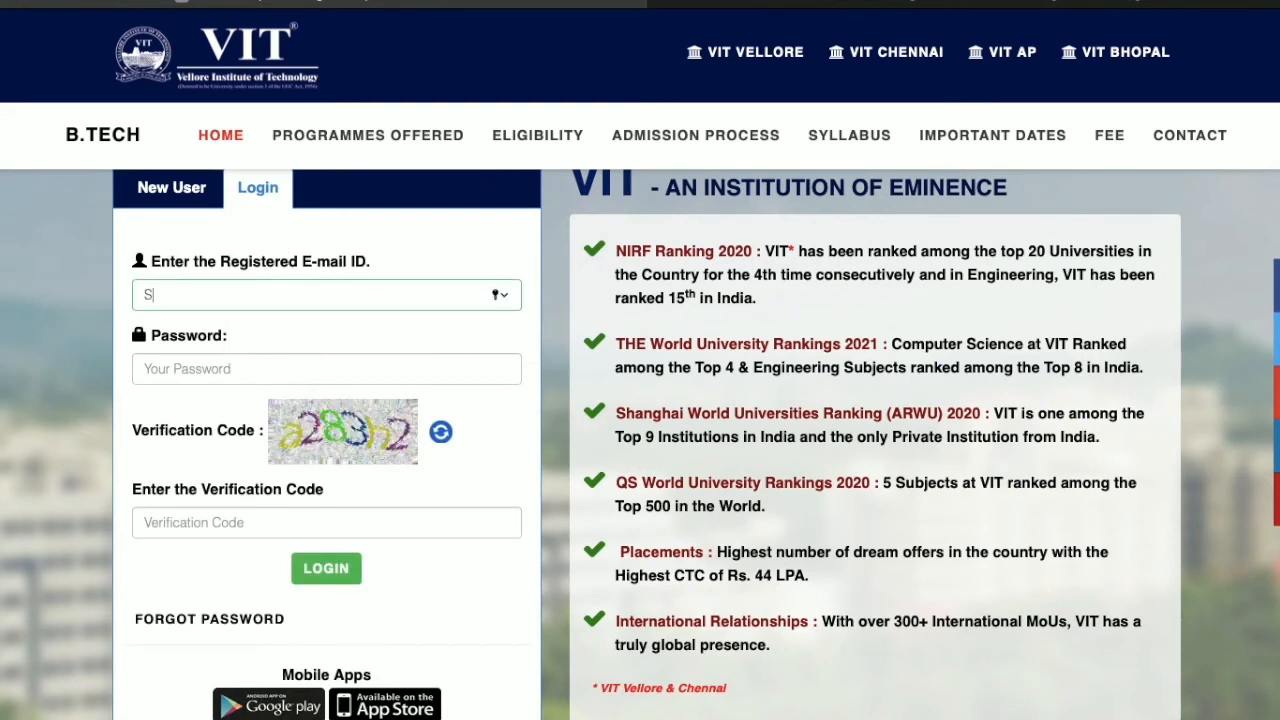
text(ket)
key(BackSpace)
key(BackSpace)
key(BackSpace)
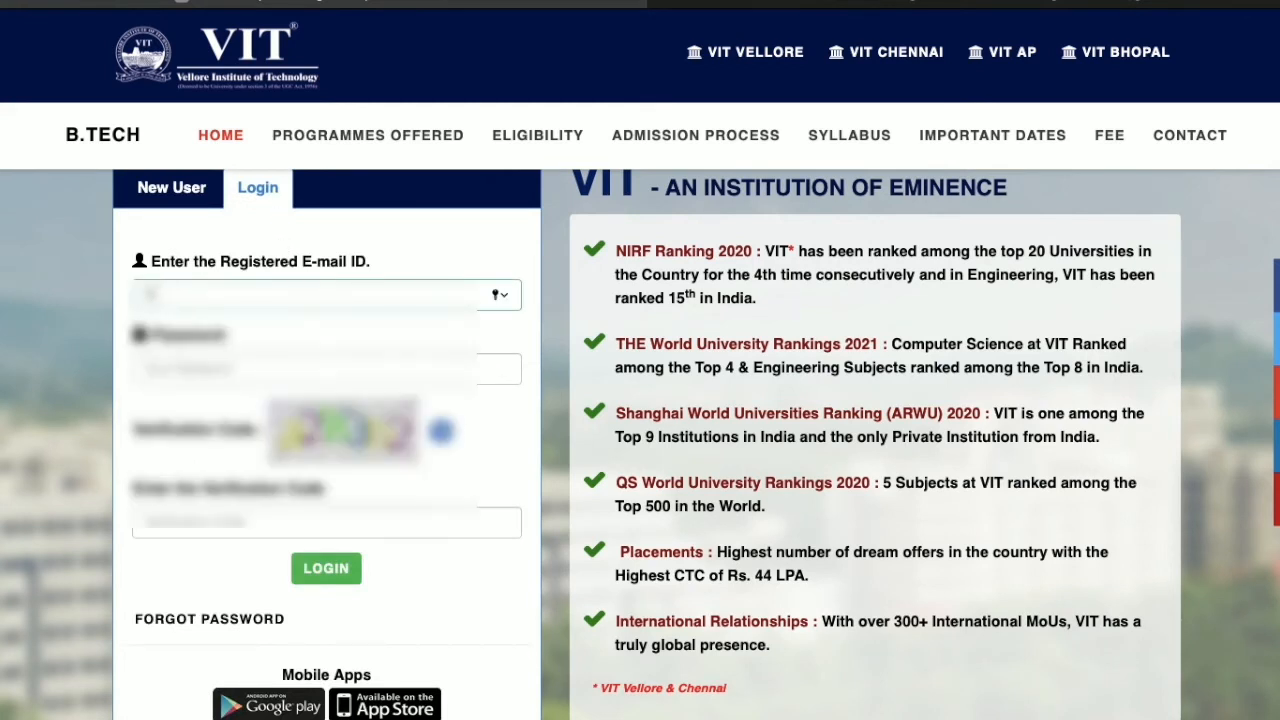
text(k)
key(BackSpace)
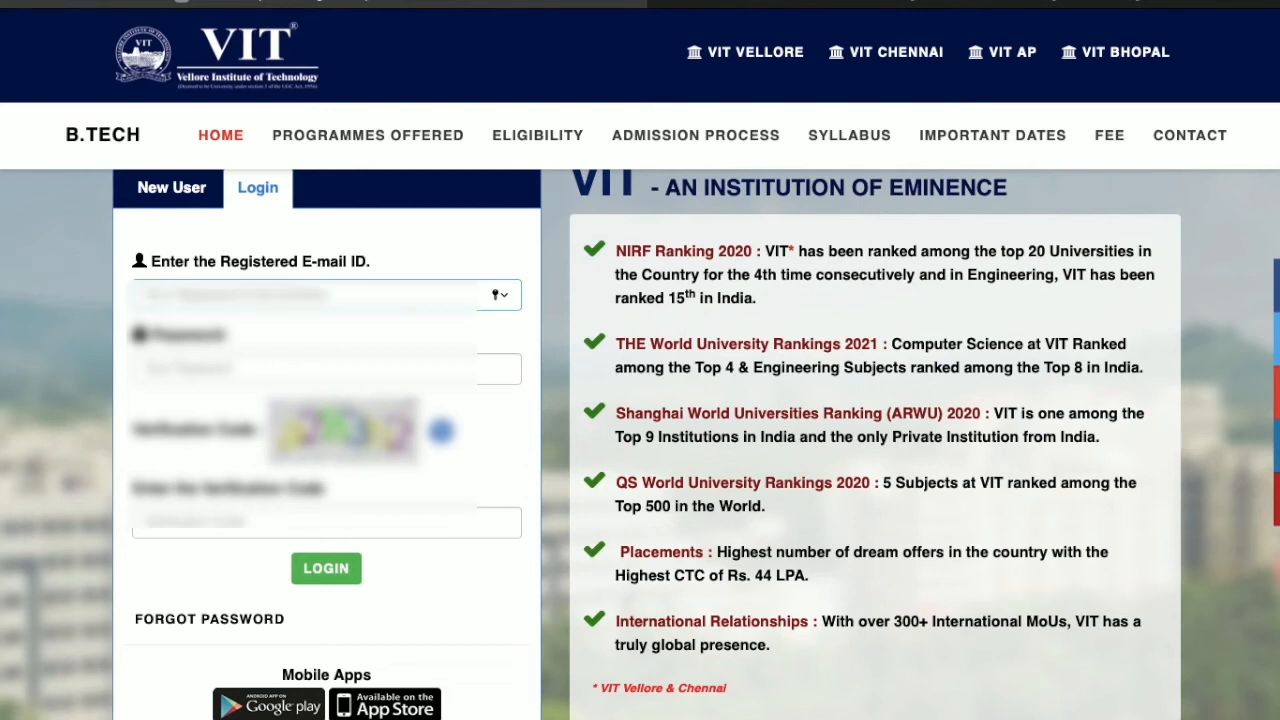
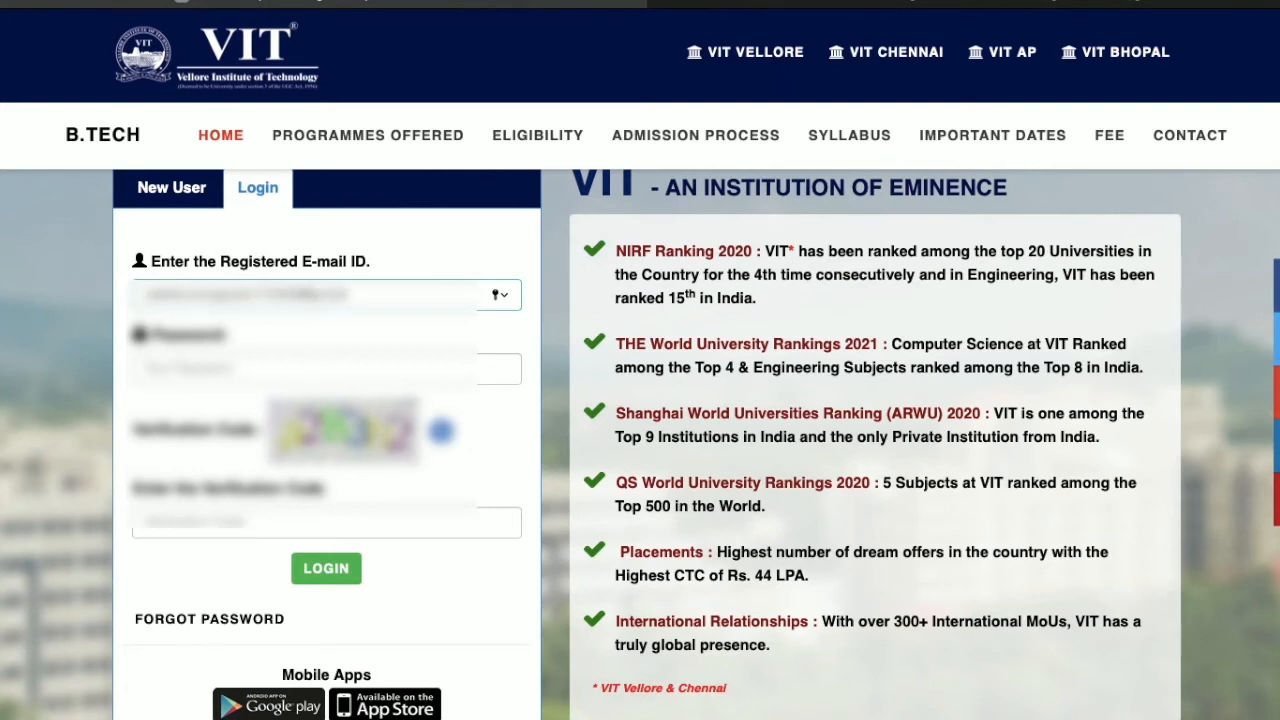
Step: Paste the password, enter the shown verification code, and log in
click(223, 372)
right_click(223, 371)
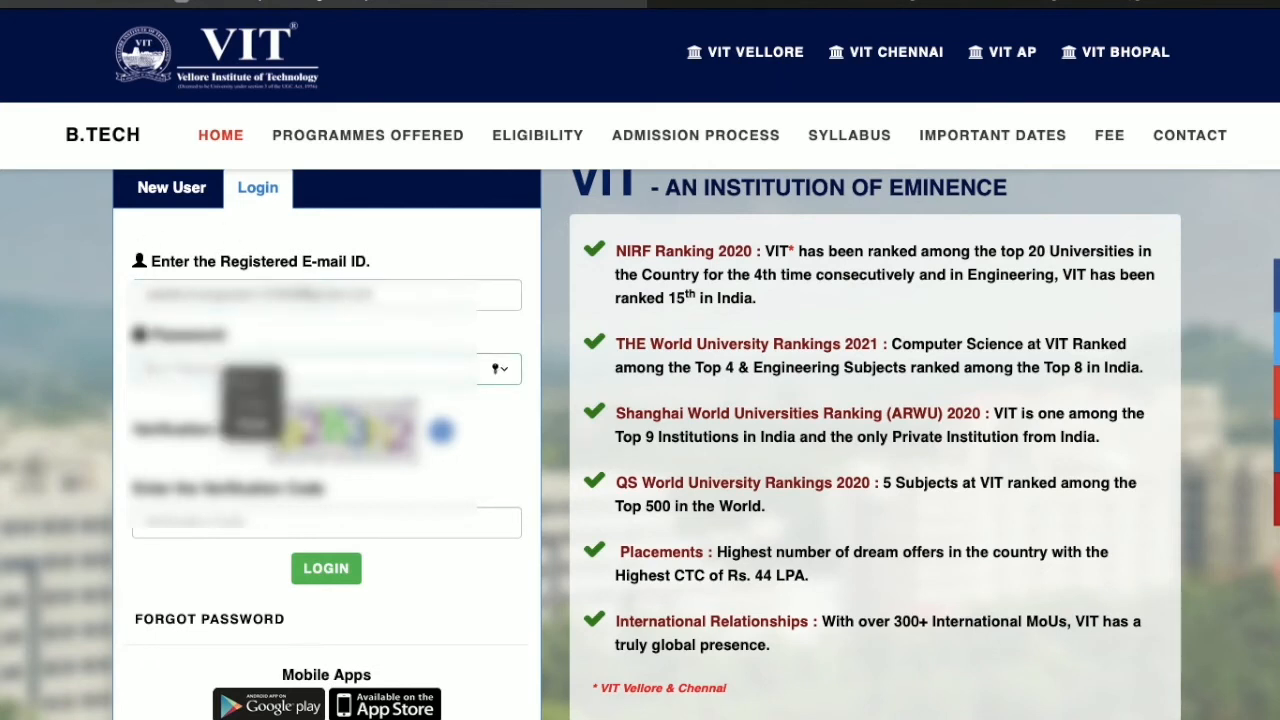
click(250, 424)
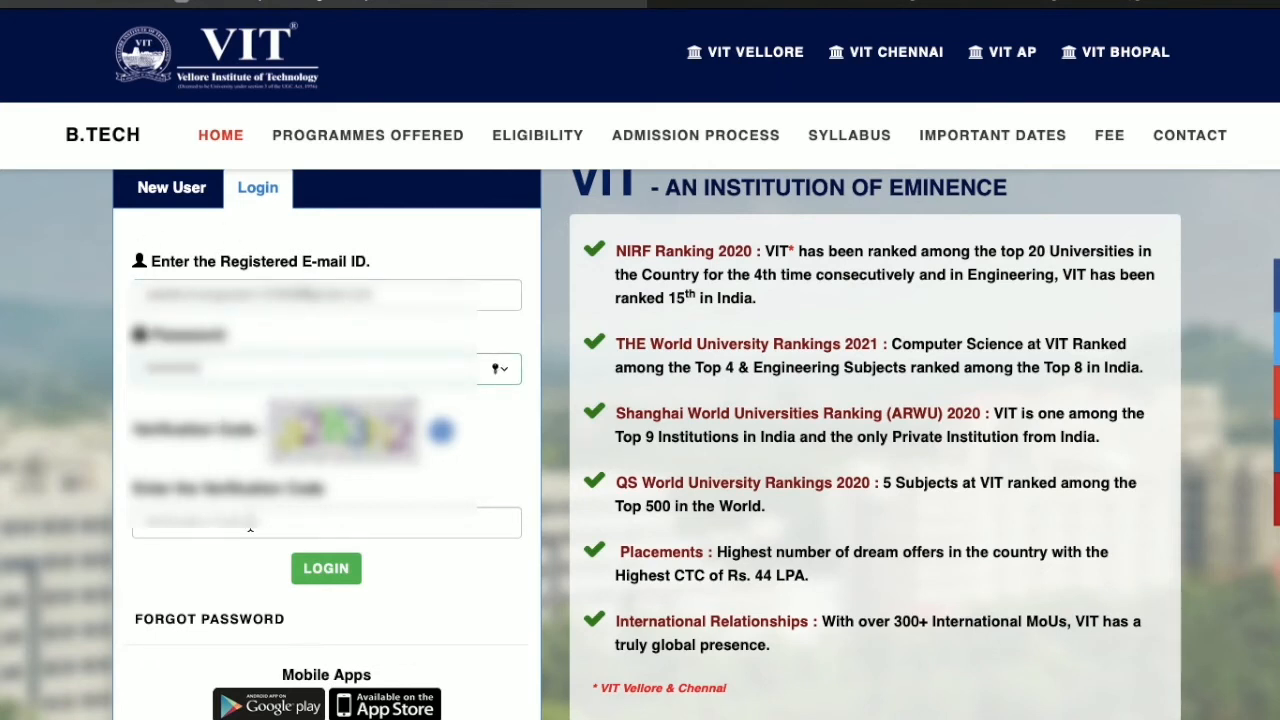
text(A)
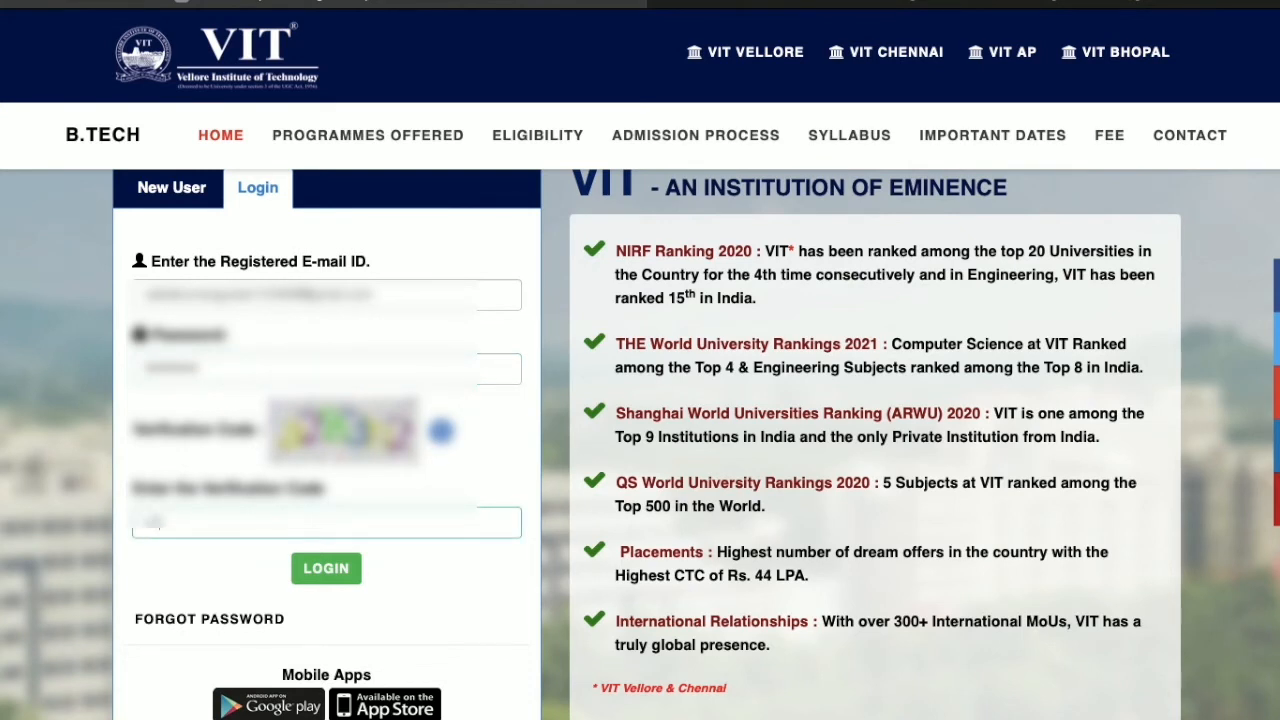
text(283yk)
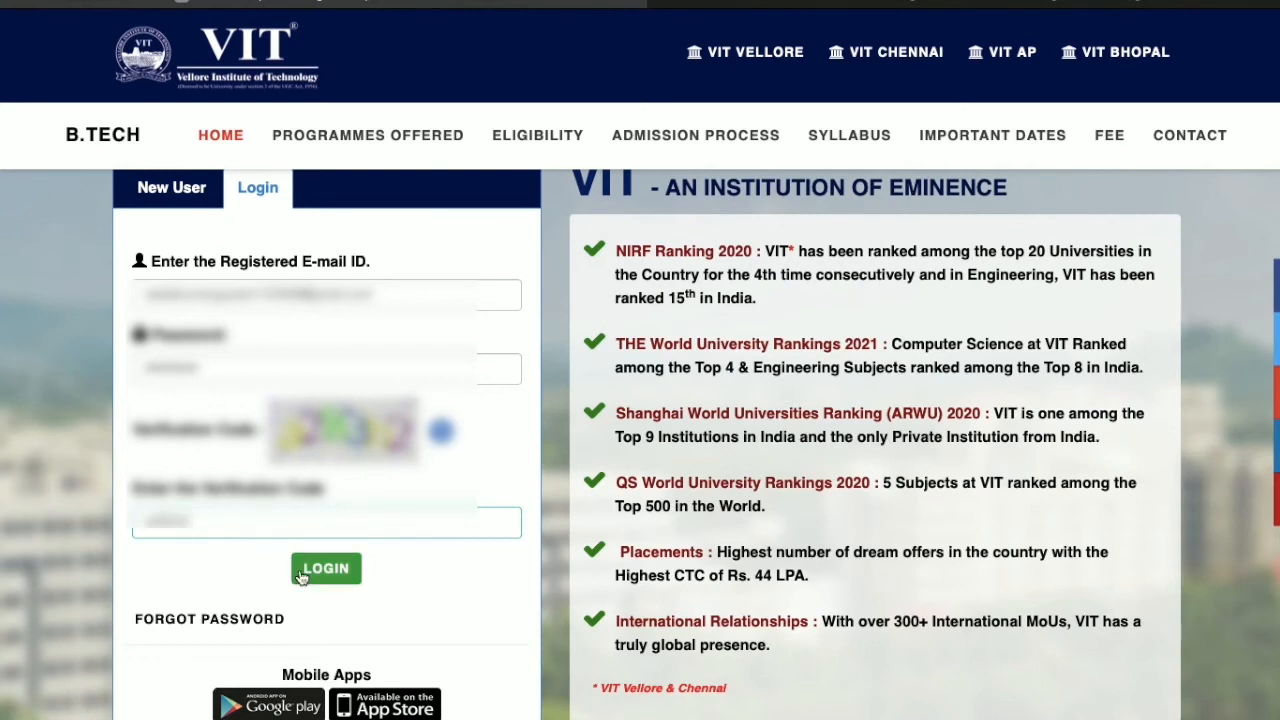
click(301, 569)
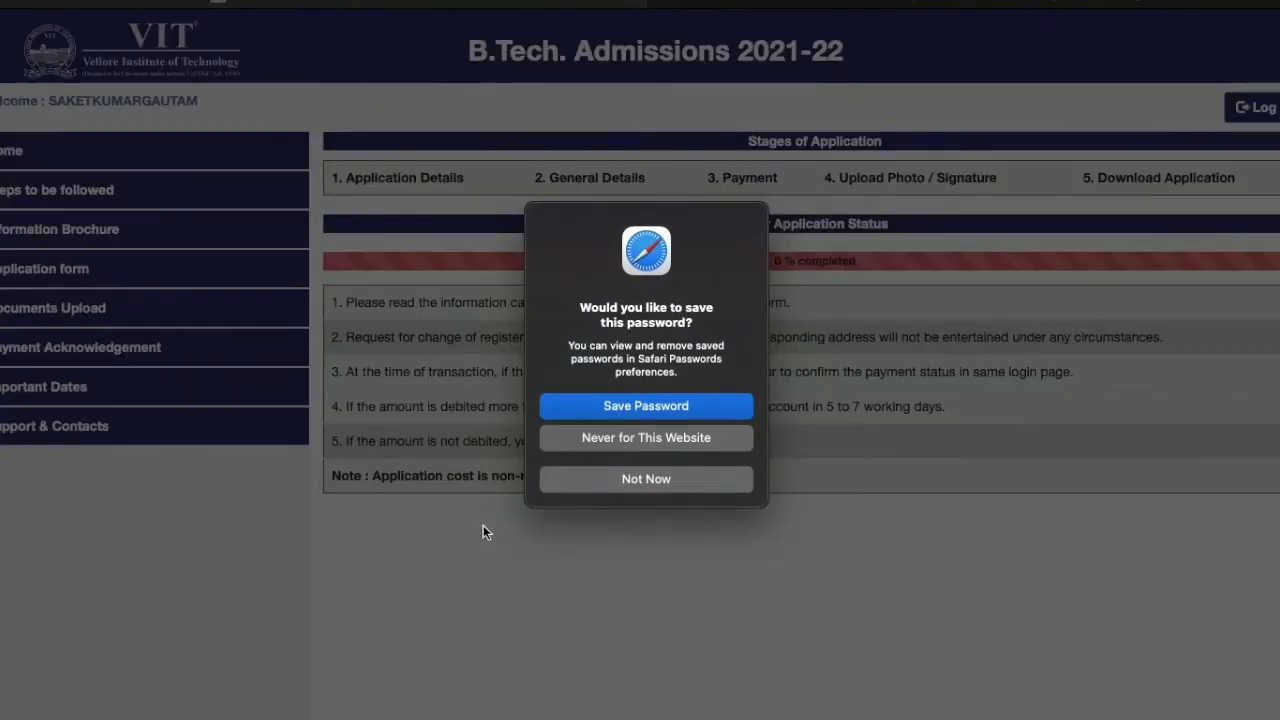
Step: Decline Safari's password saving, open the application guidelines, and tick the eligibility awareness checkbox
click(622, 479)
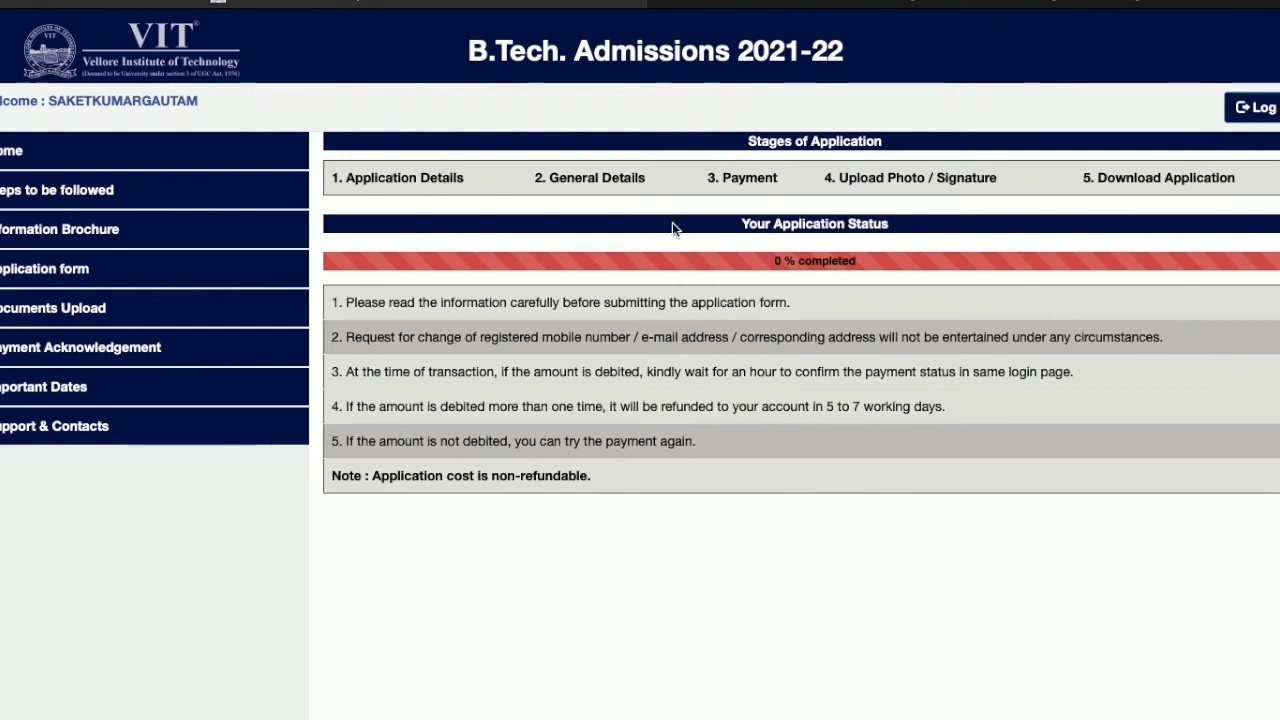
click(103, 190)
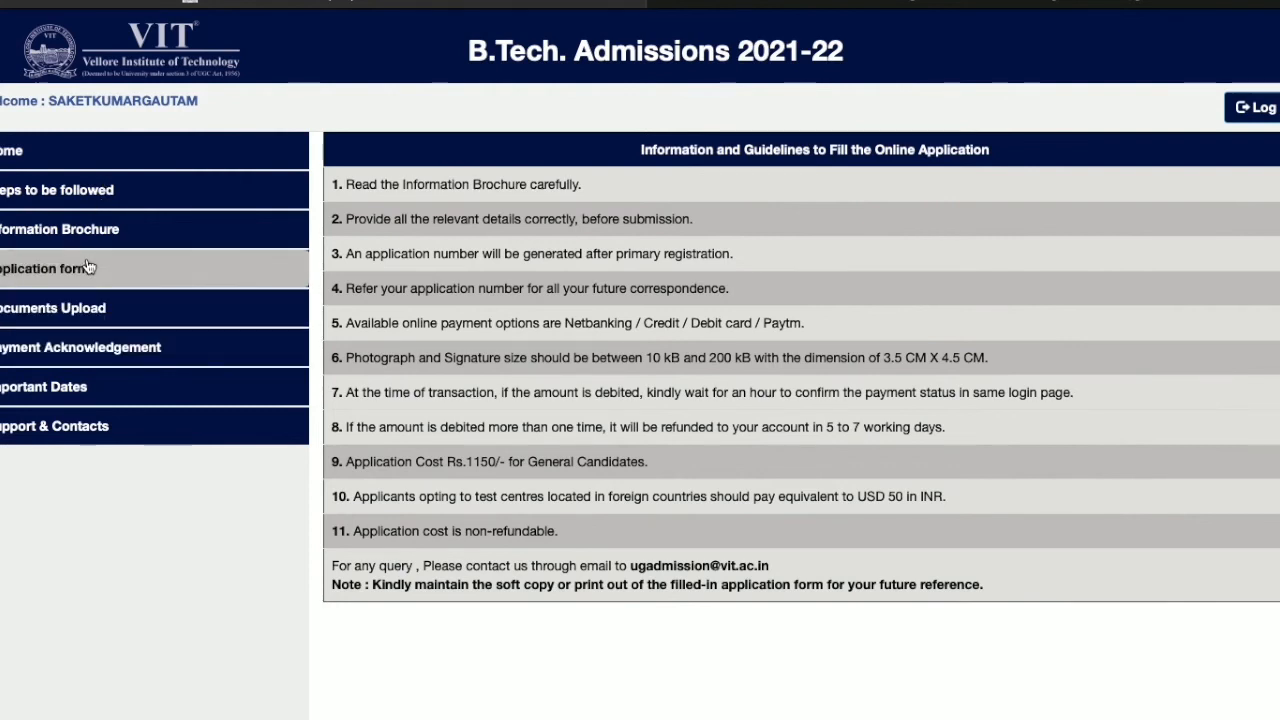
click(87, 268)
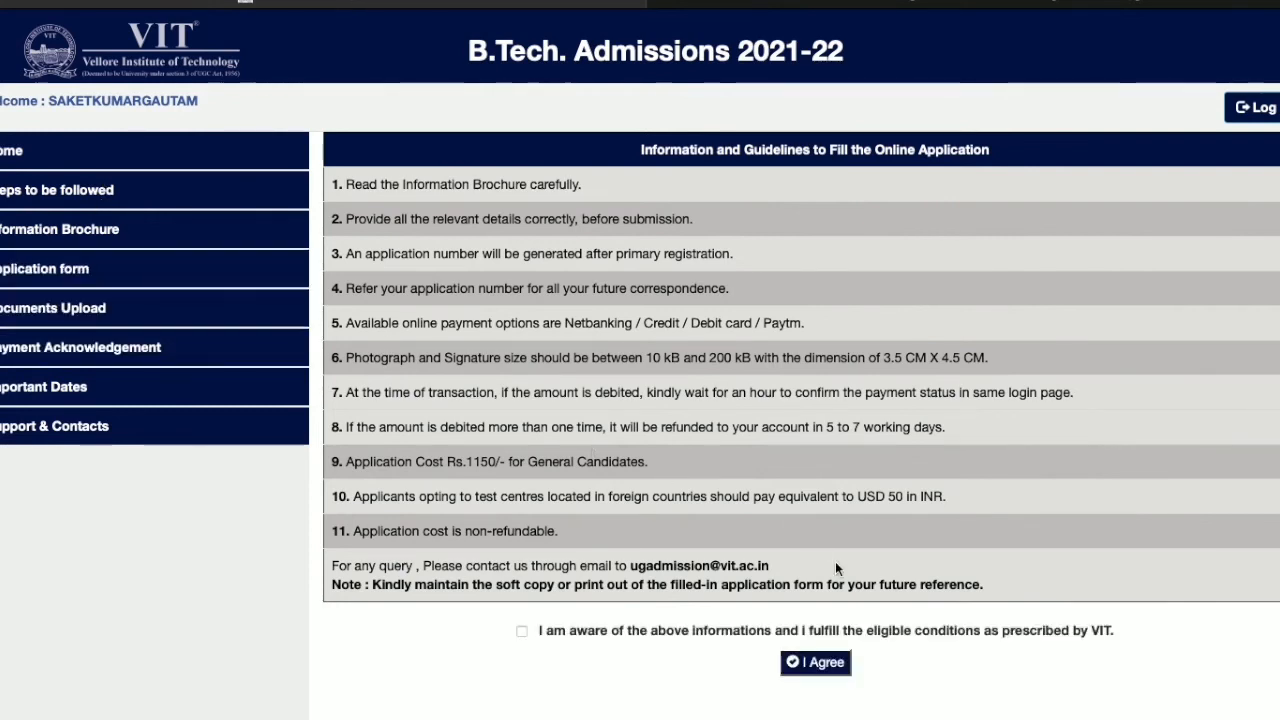
click(521, 632)
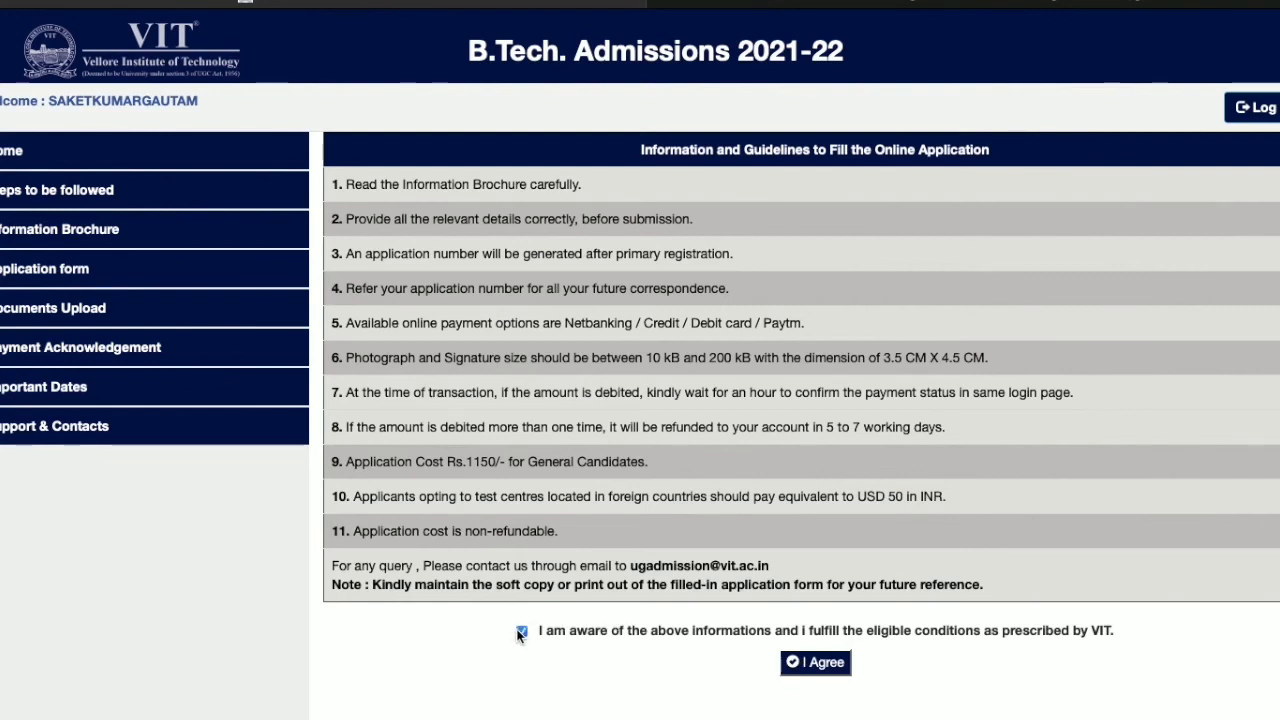
Step: Set community General/OC, EWS Yes, mother tongue Hindi and native state Bihar
click(815, 662)
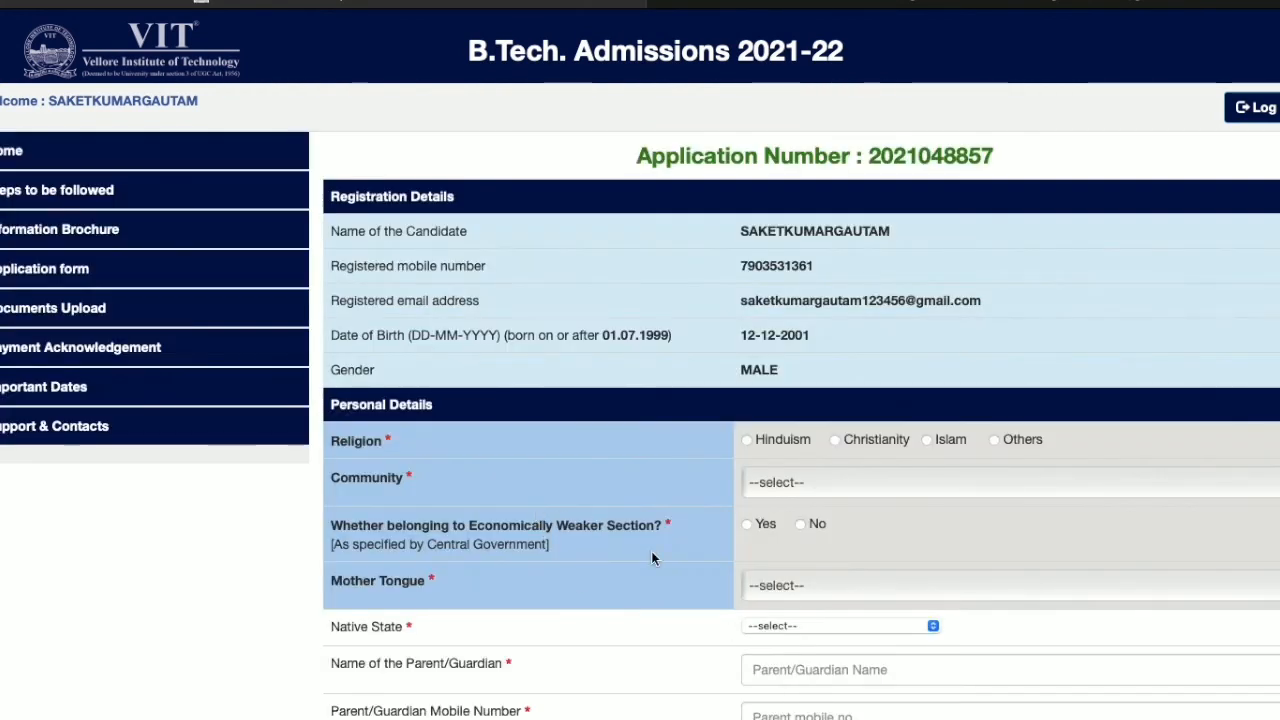
scroll(651, 555, down, 1)
scroll(651, 558, down, 3)
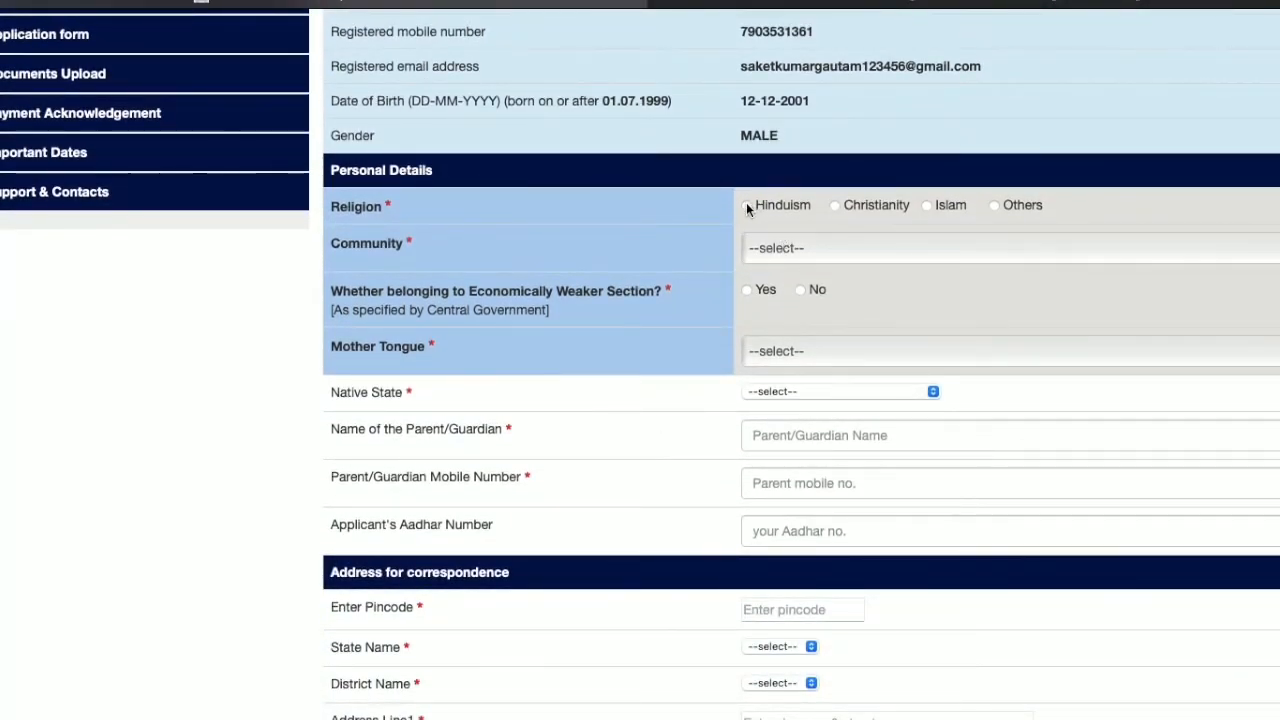
click(792, 245)
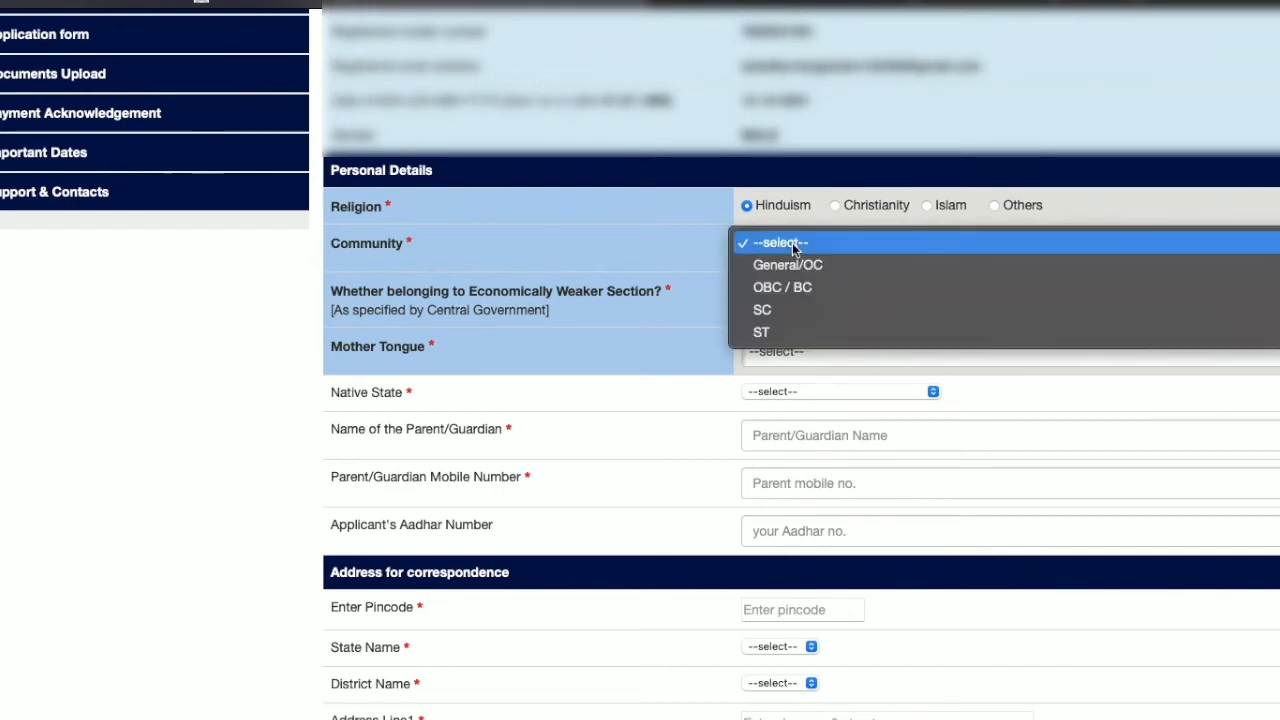
click(789, 265)
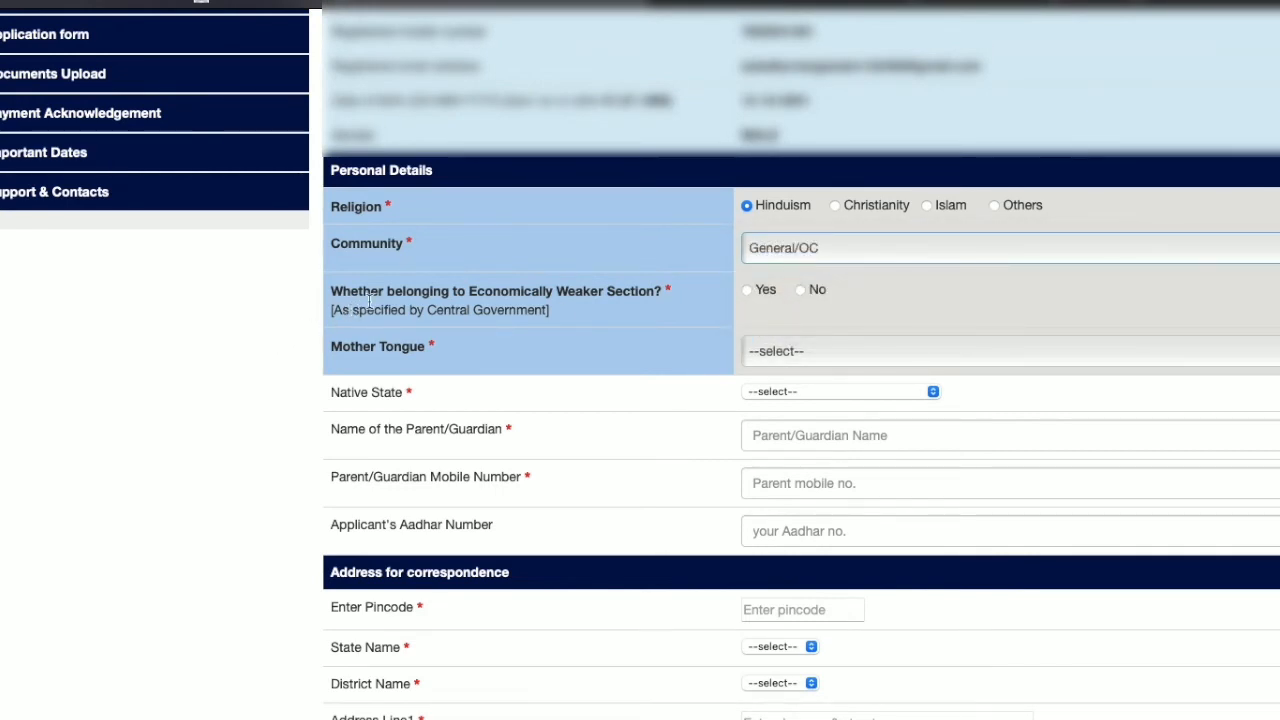
click(747, 289)
click(781, 347)
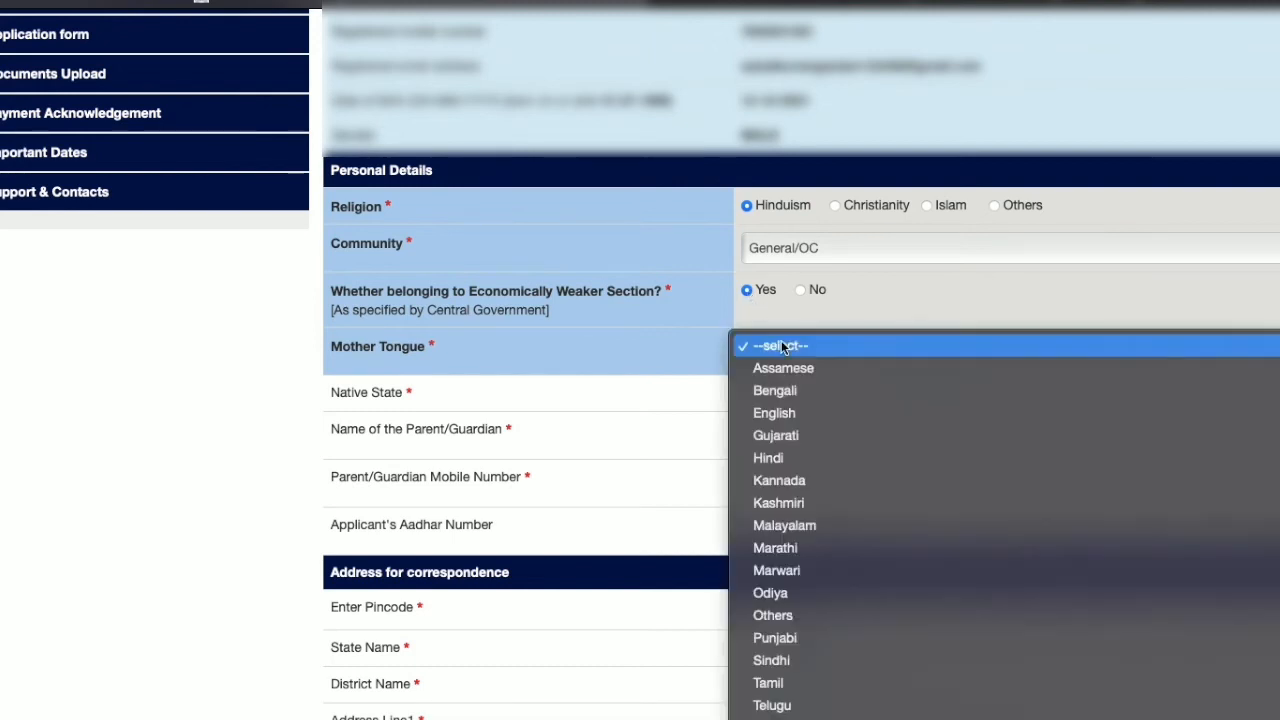
click(771, 457)
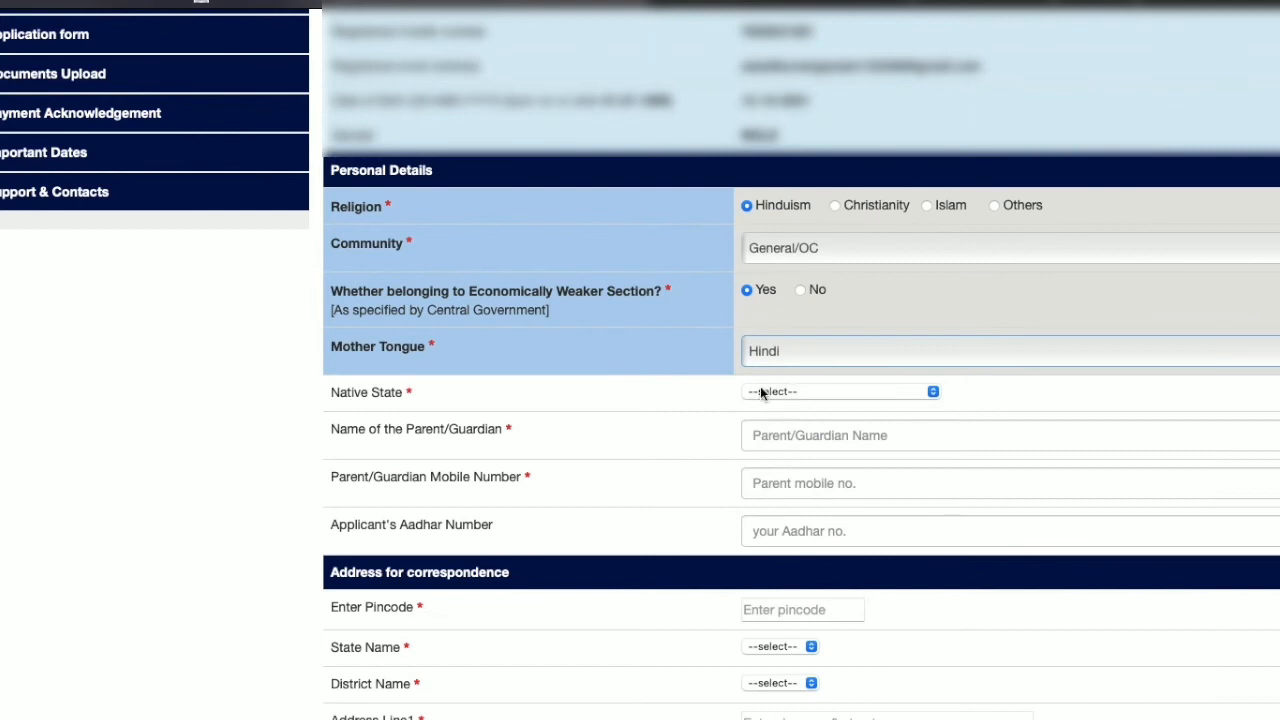
click(780, 393)
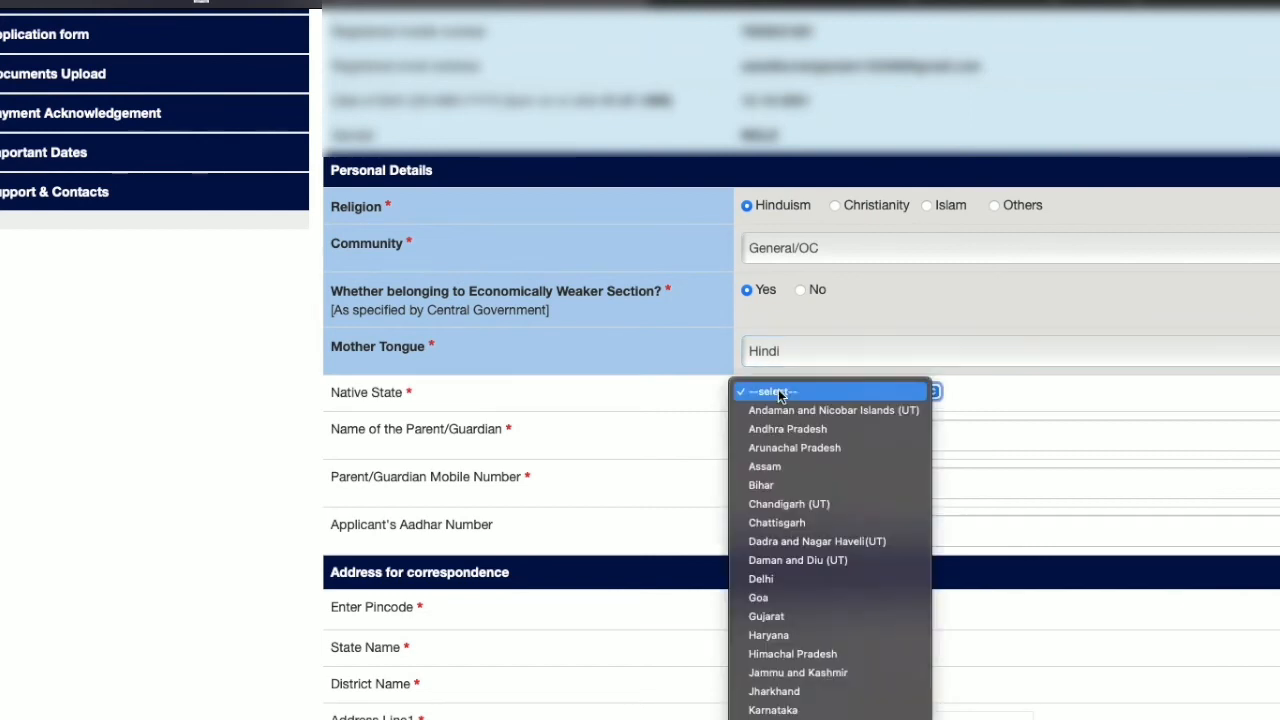
click(778, 490)
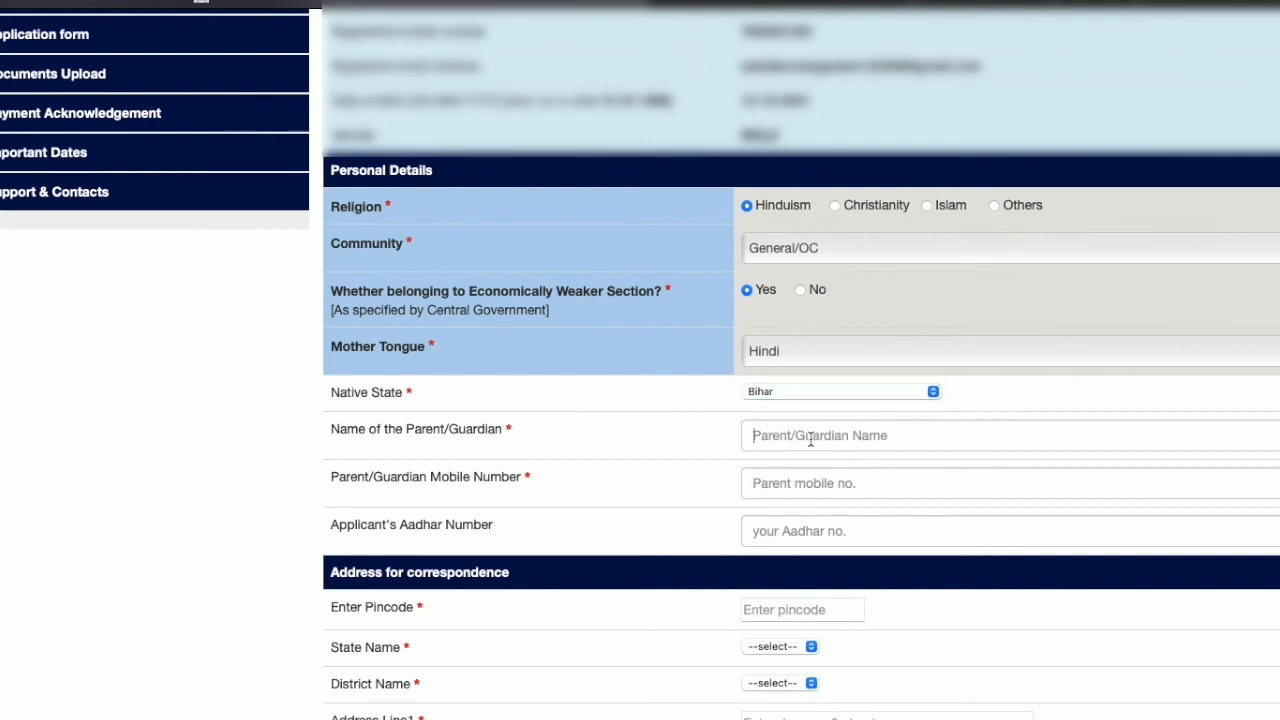
Step: Enter the parent/guardian's name and mobile number, then the applicant's corrected Aadhar number
click(810, 438)
text(SU)
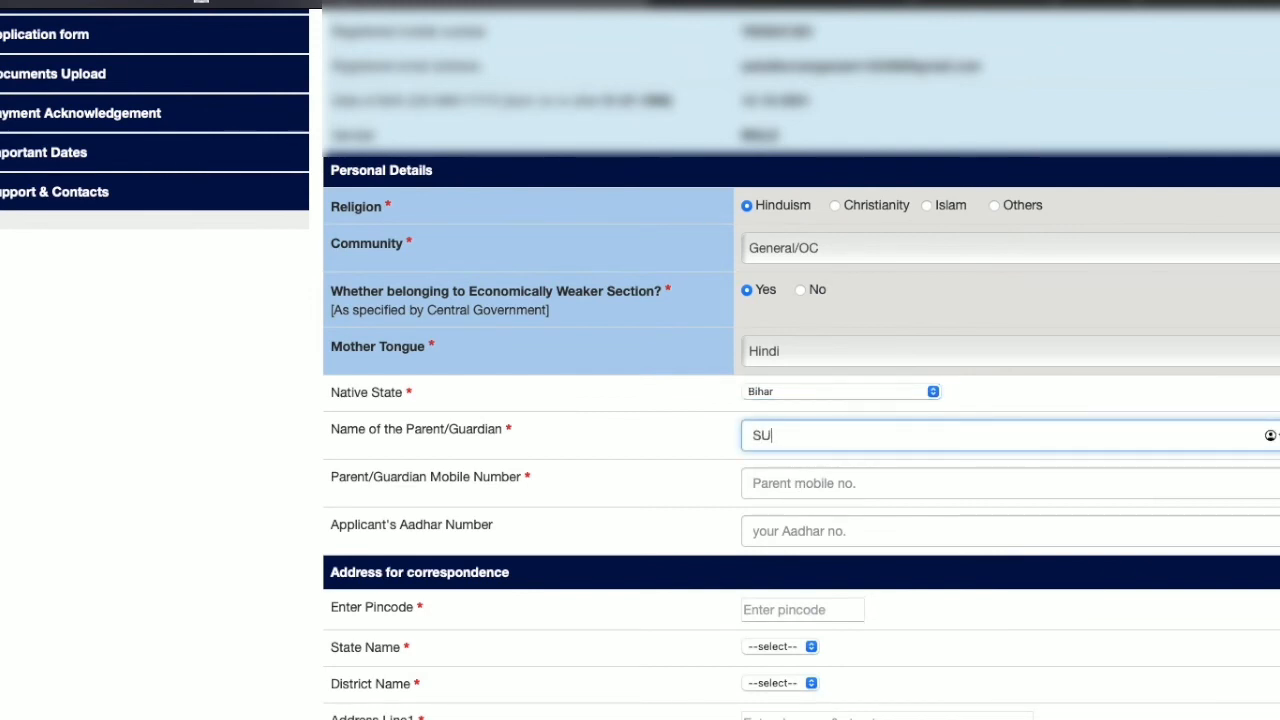
text(B)
key(BackSpace)
key(BackSpace)
key(BackSpace)
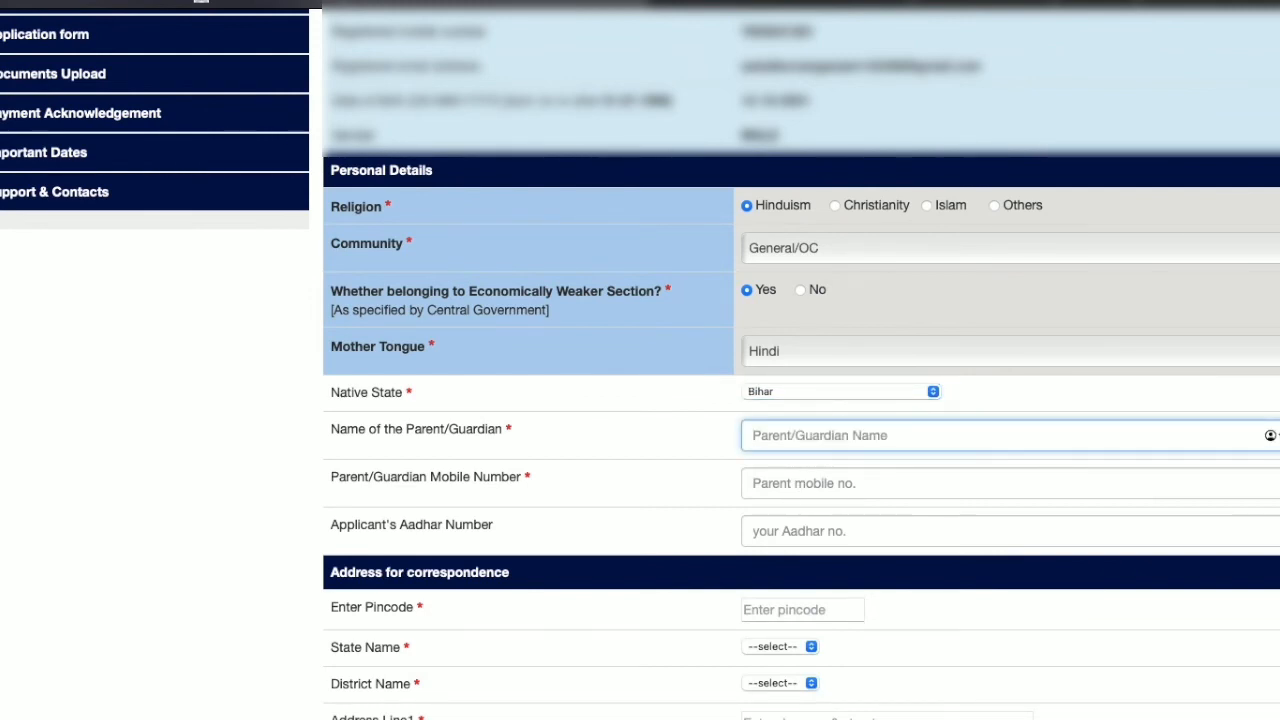
text(XYZ)
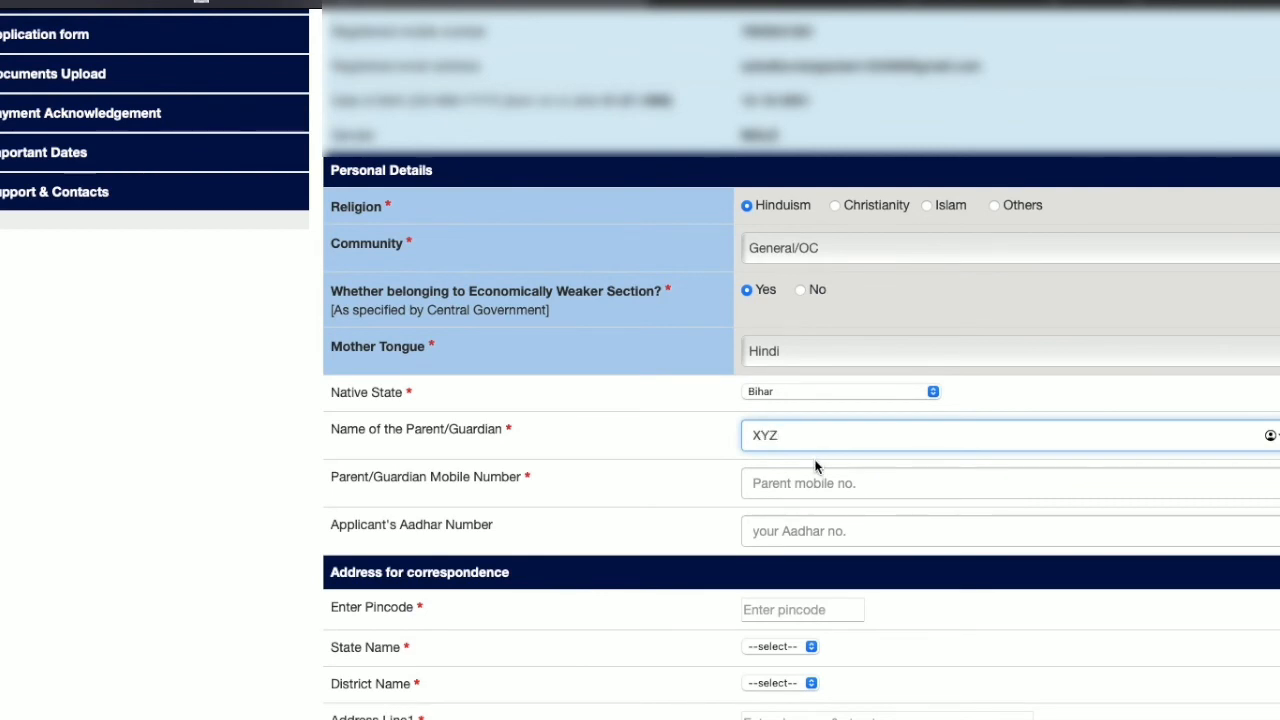
click(807, 482)
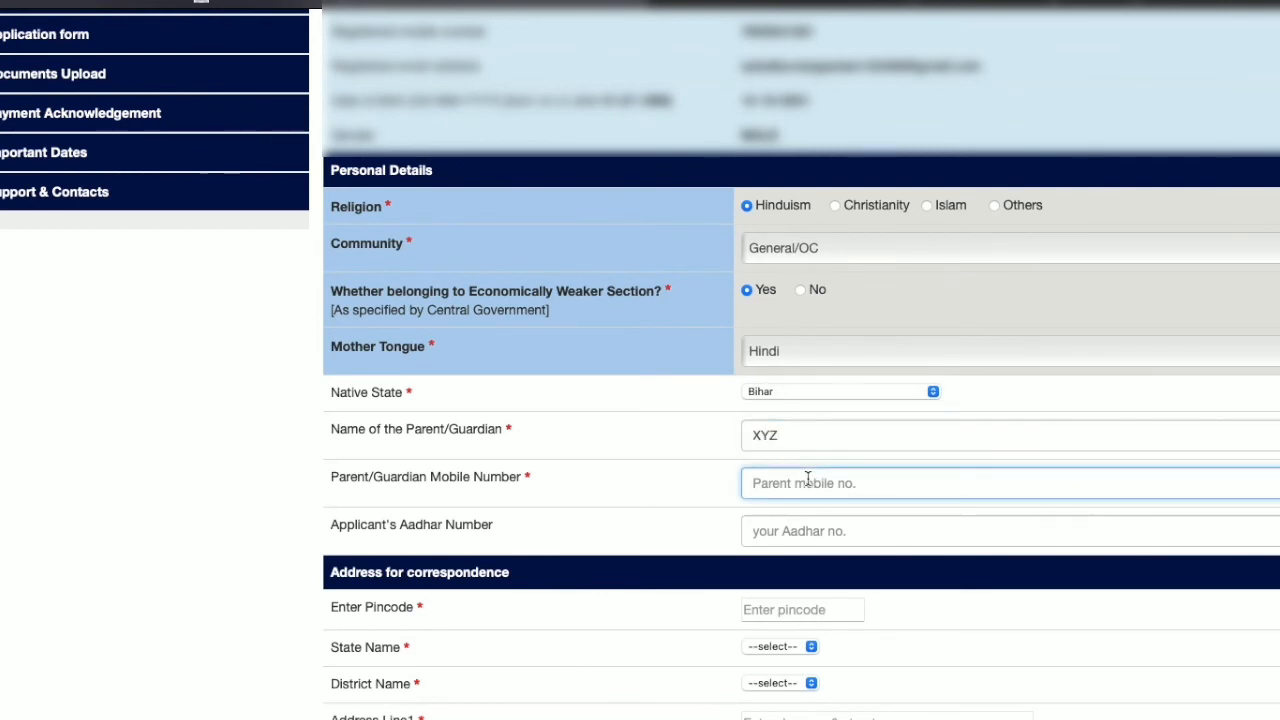
text(0987654)
click(786, 533)
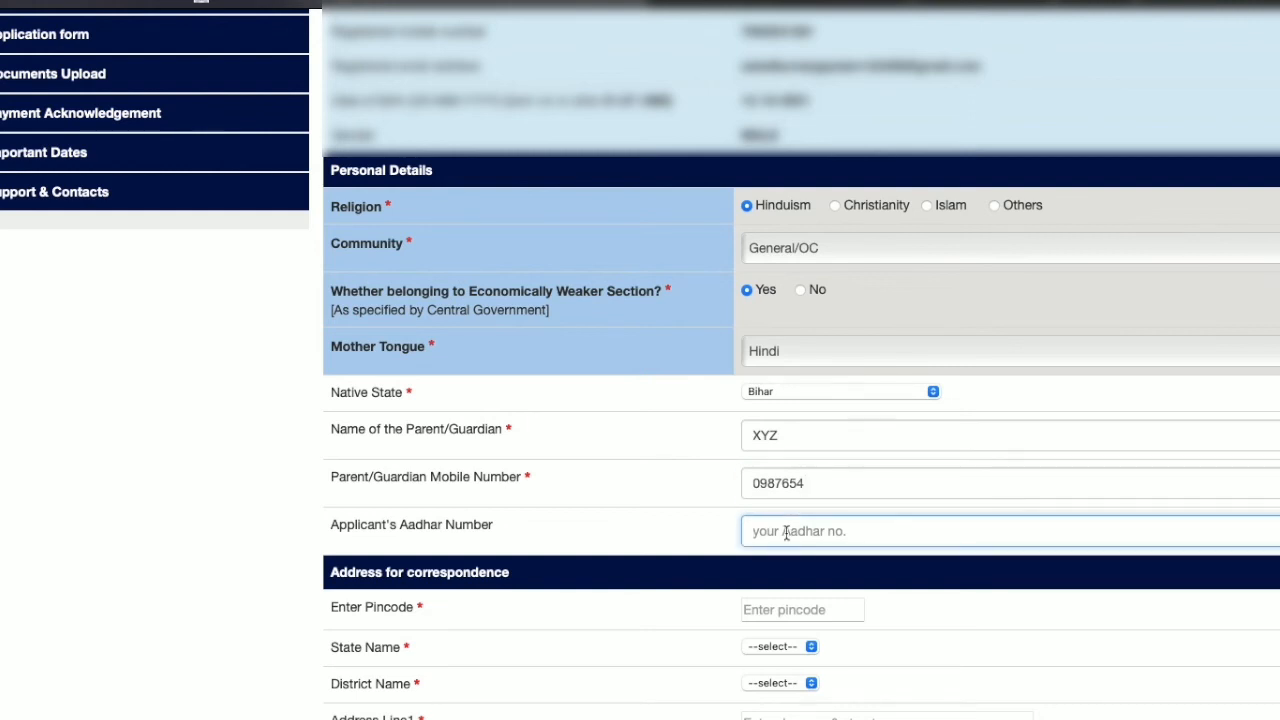
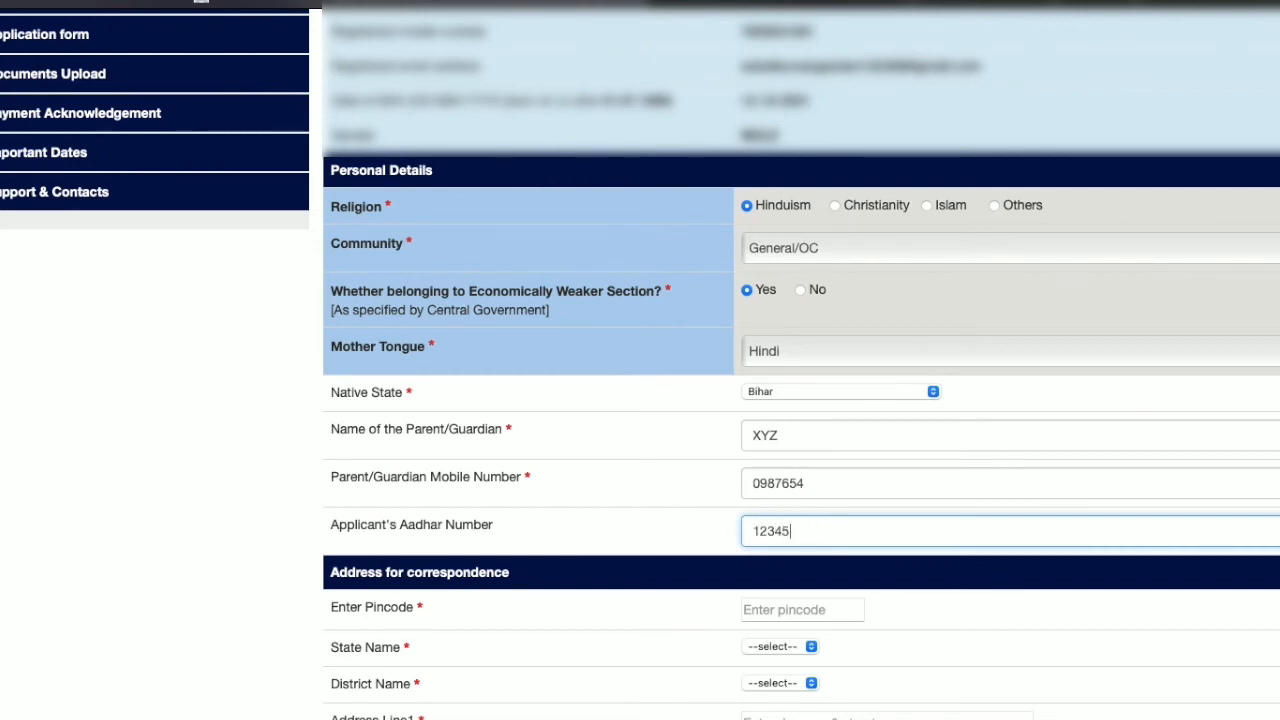
scroll(805, 552, down, 3)
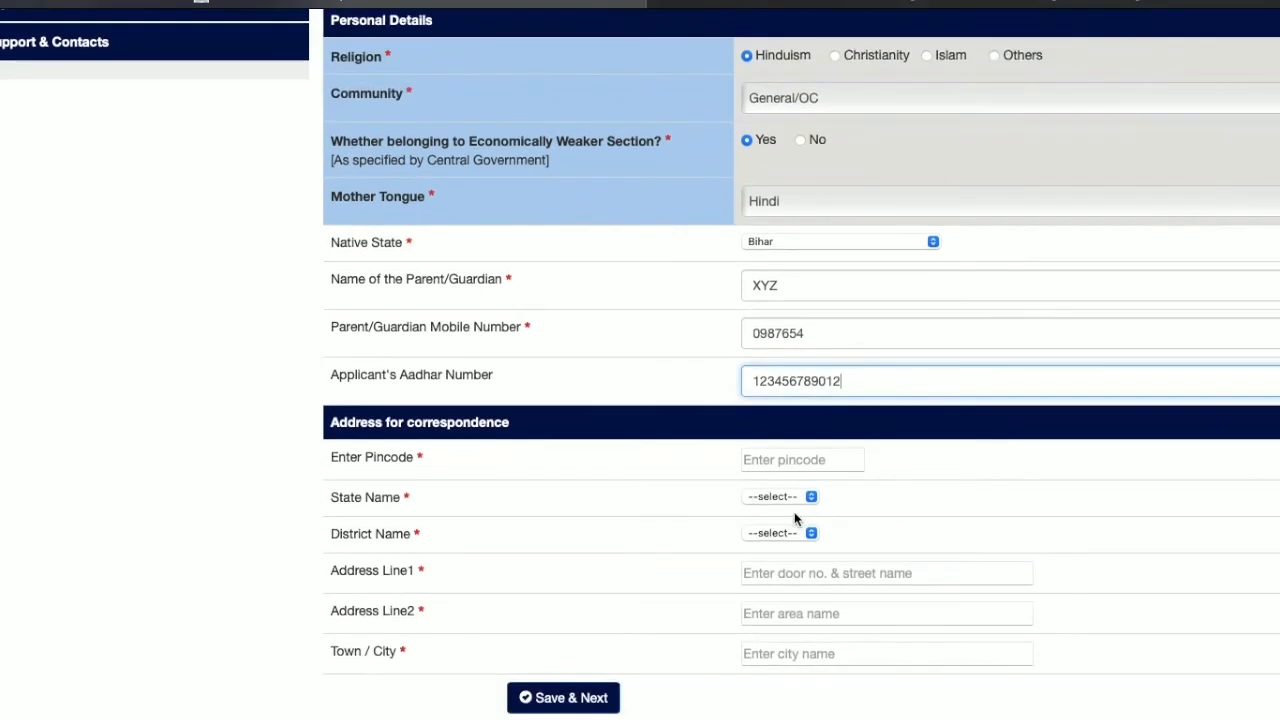
Step: Enter the correspondence pincode so state Bihar and district Patna autofill
click(775, 463)
text(890)
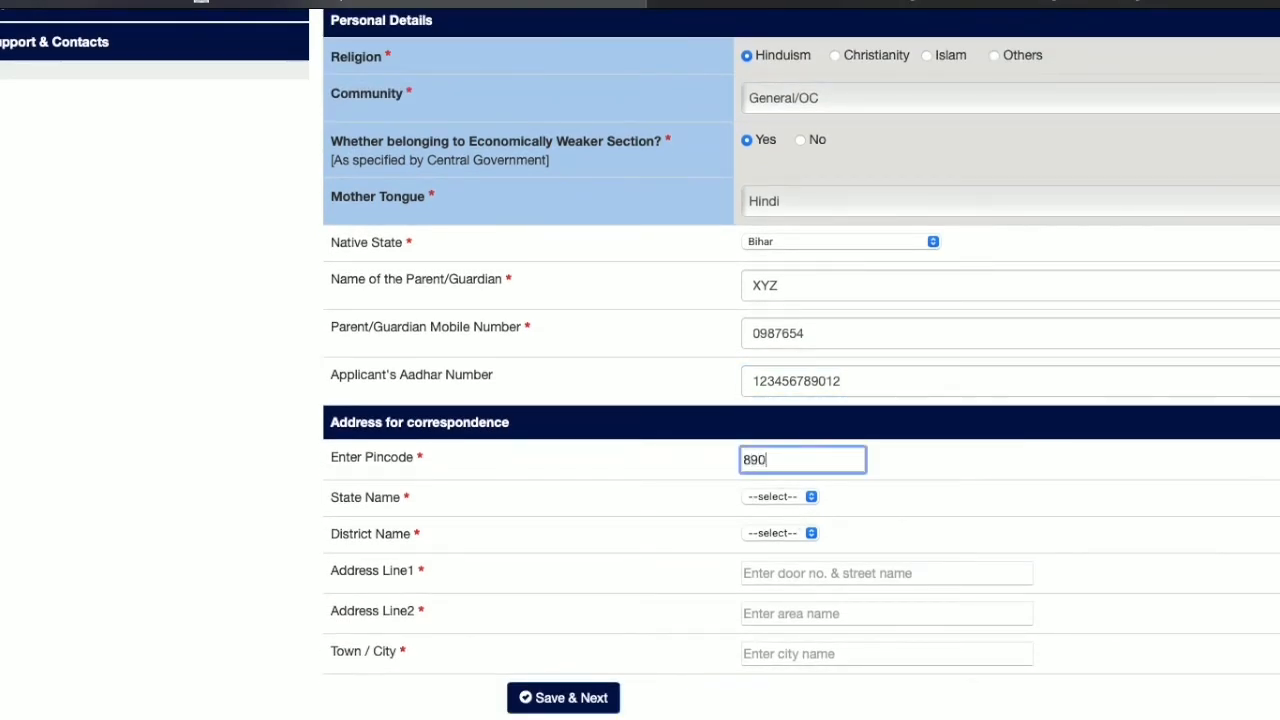
text(767)
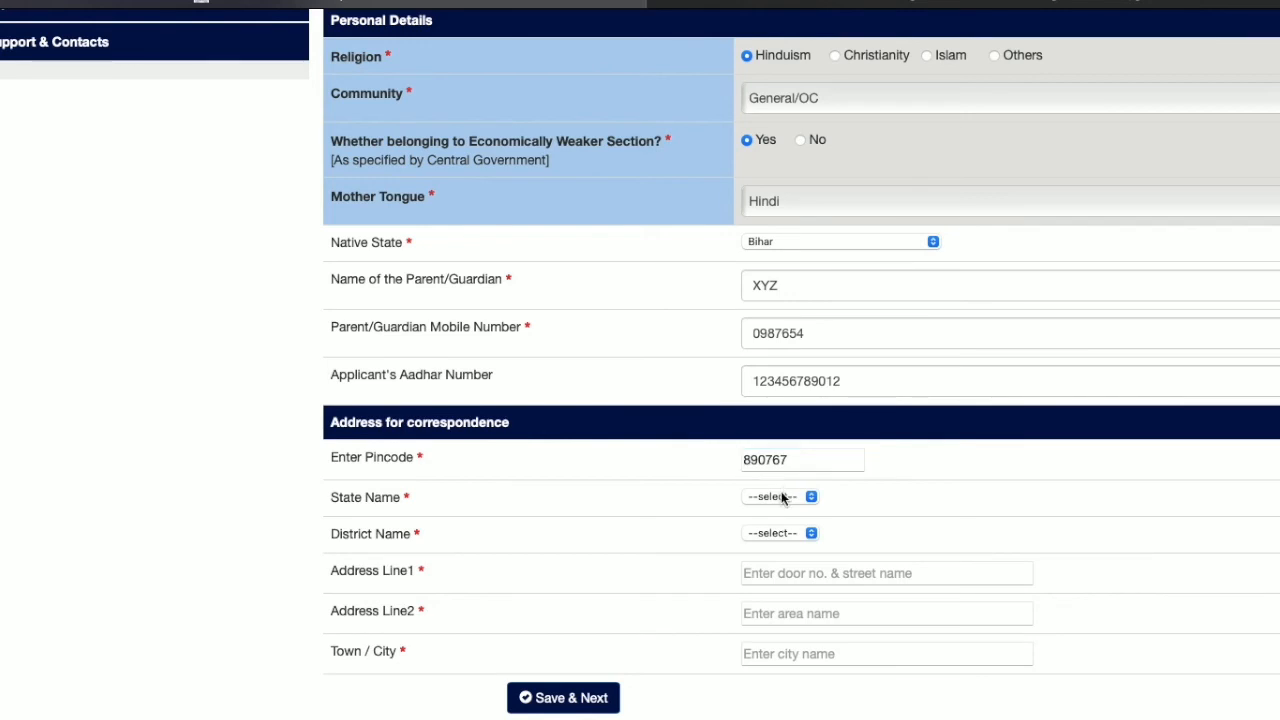
click(782, 496)
click(808, 498)
click(803, 460)
double_click(794, 459)
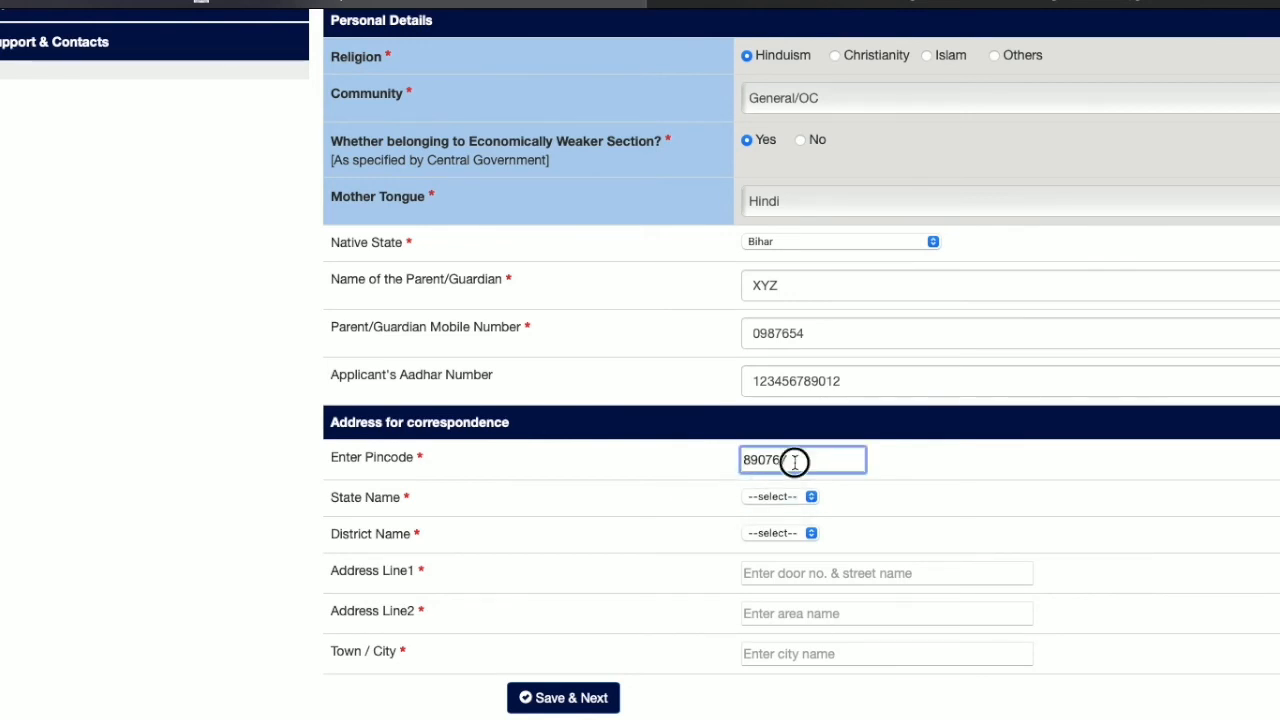
text(8)
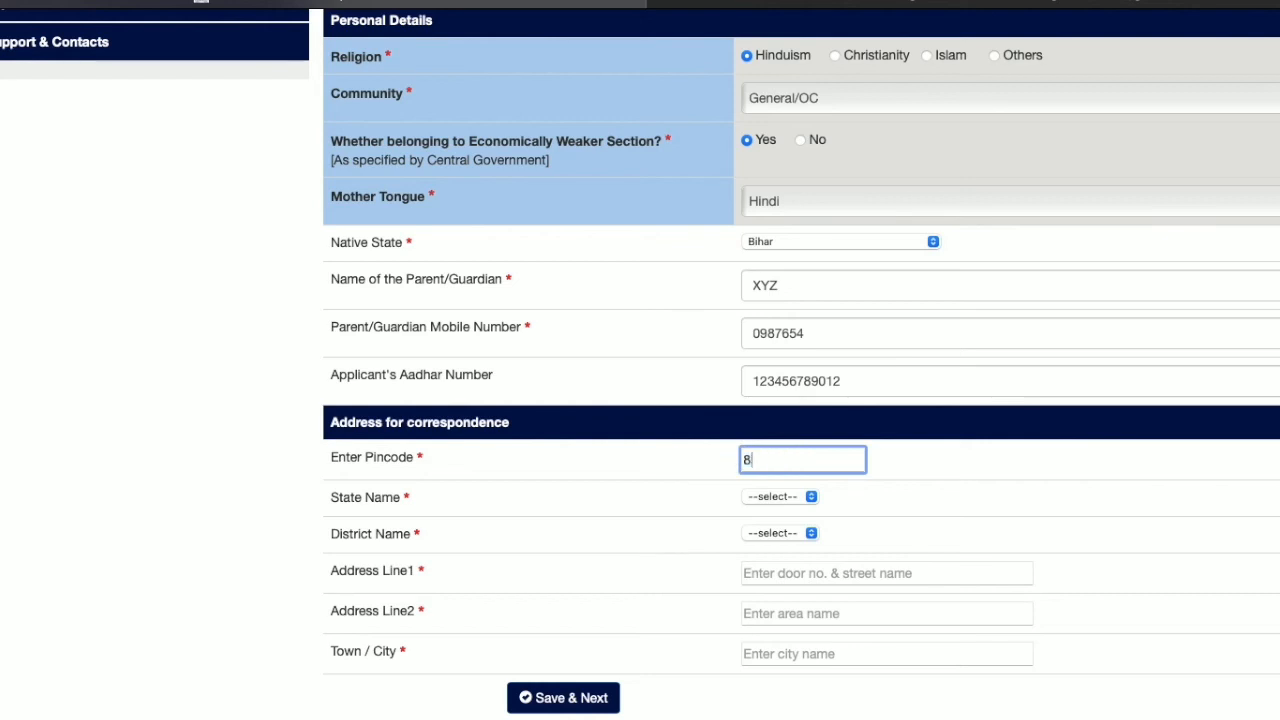
text(01105)
scroll(815, 514, down, 1)
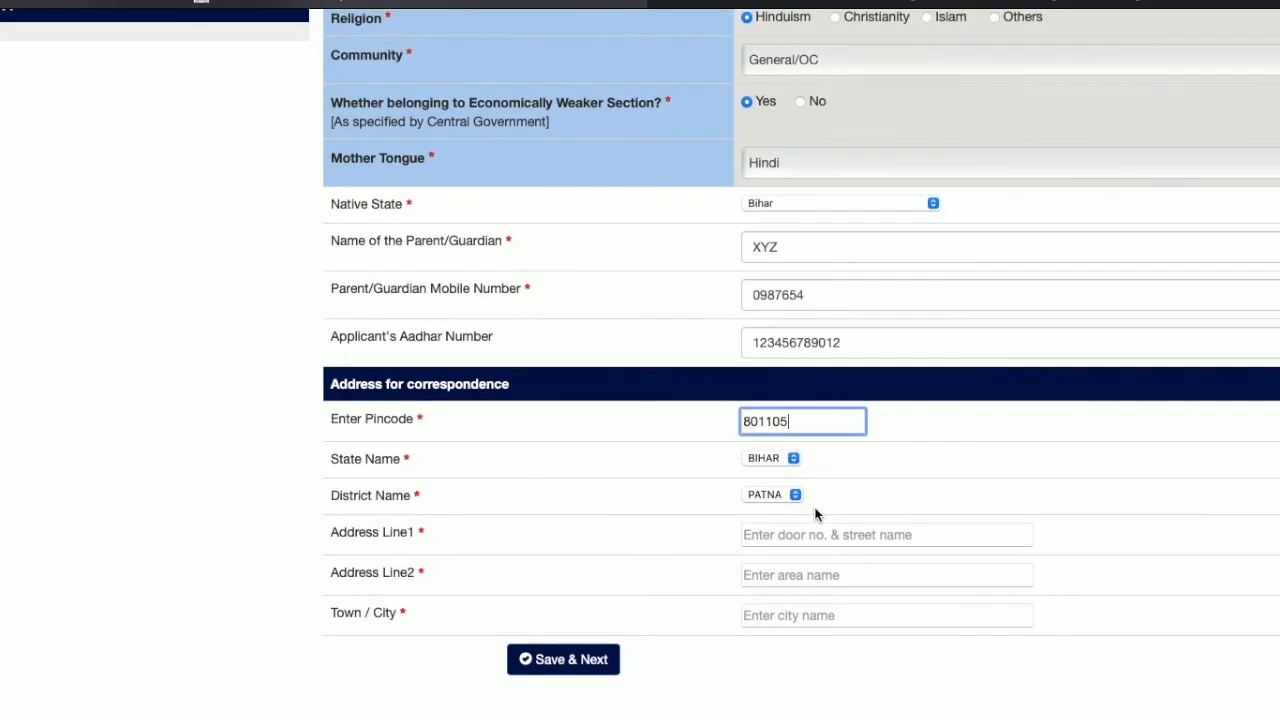
Step: Fill in Address Line 1 and Address Line 2 of the correspondence address
click(815, 530)
text(n)
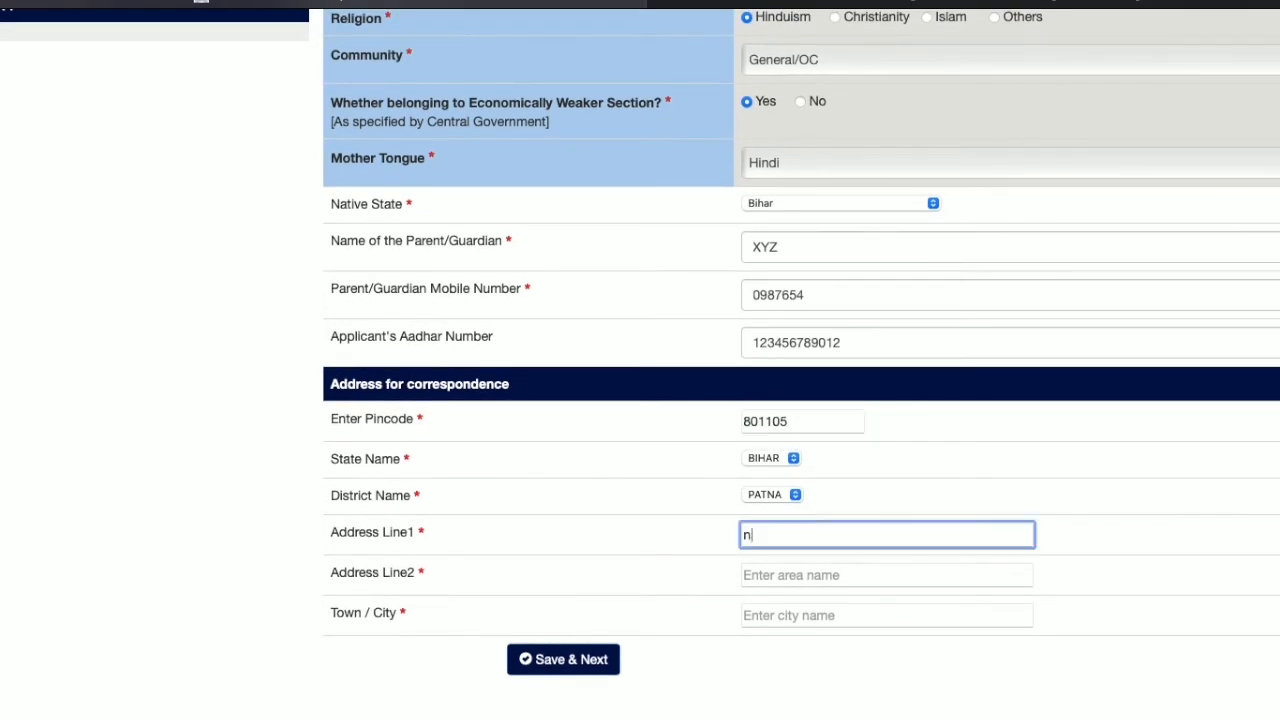
text(SJX)
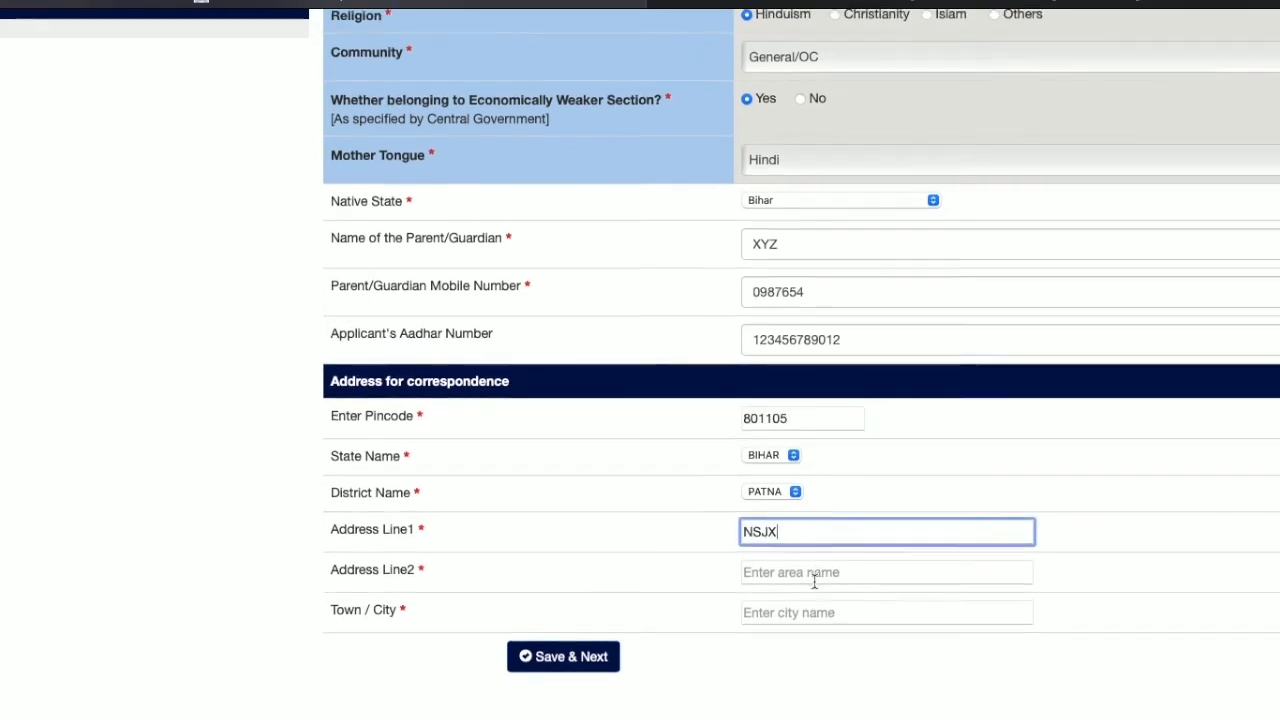
click(801, 575)
text(JHD)
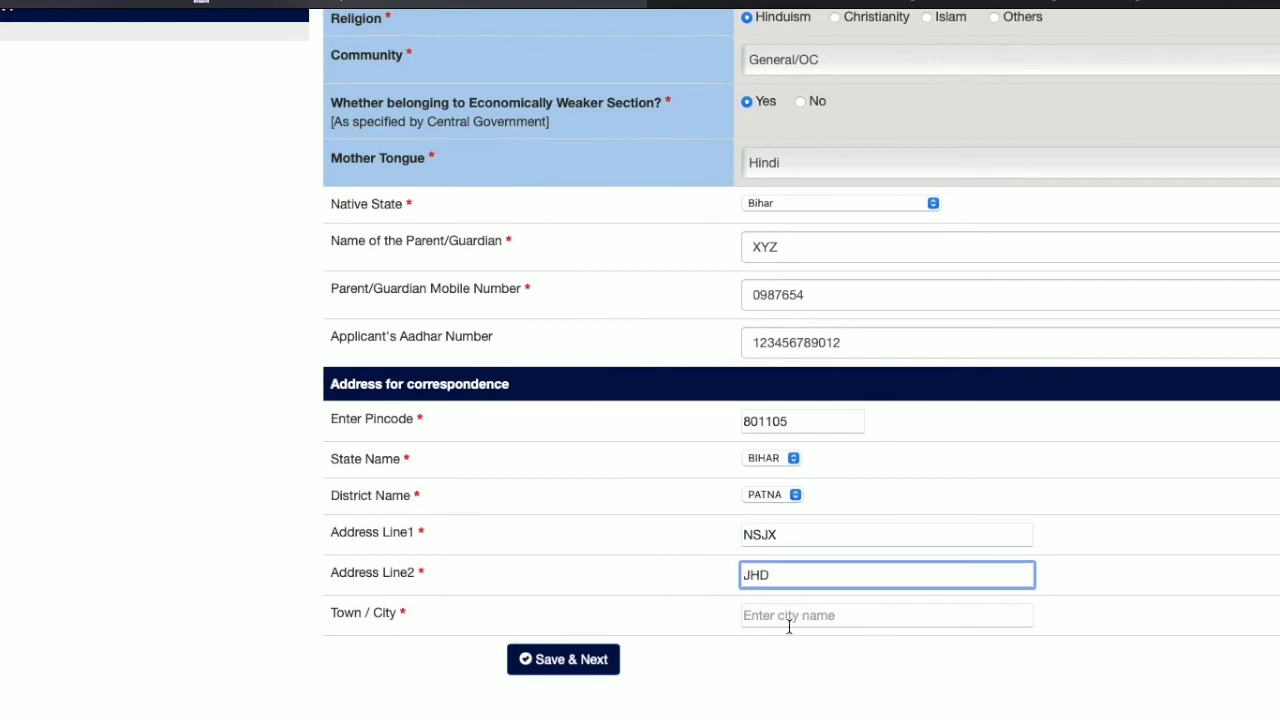
click(788, 620)
Step: Finish the town/city, extend the parent mobile number to 10 digits, and save
text(HJS)
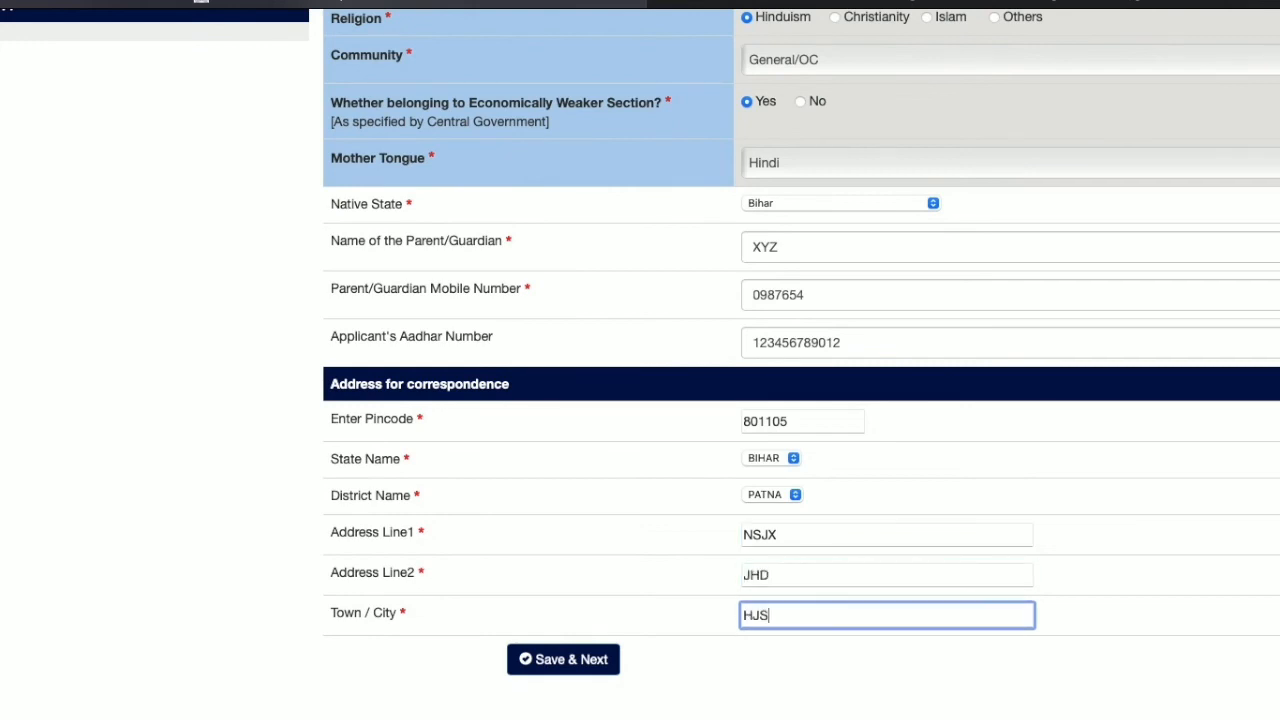
click(603, 658)
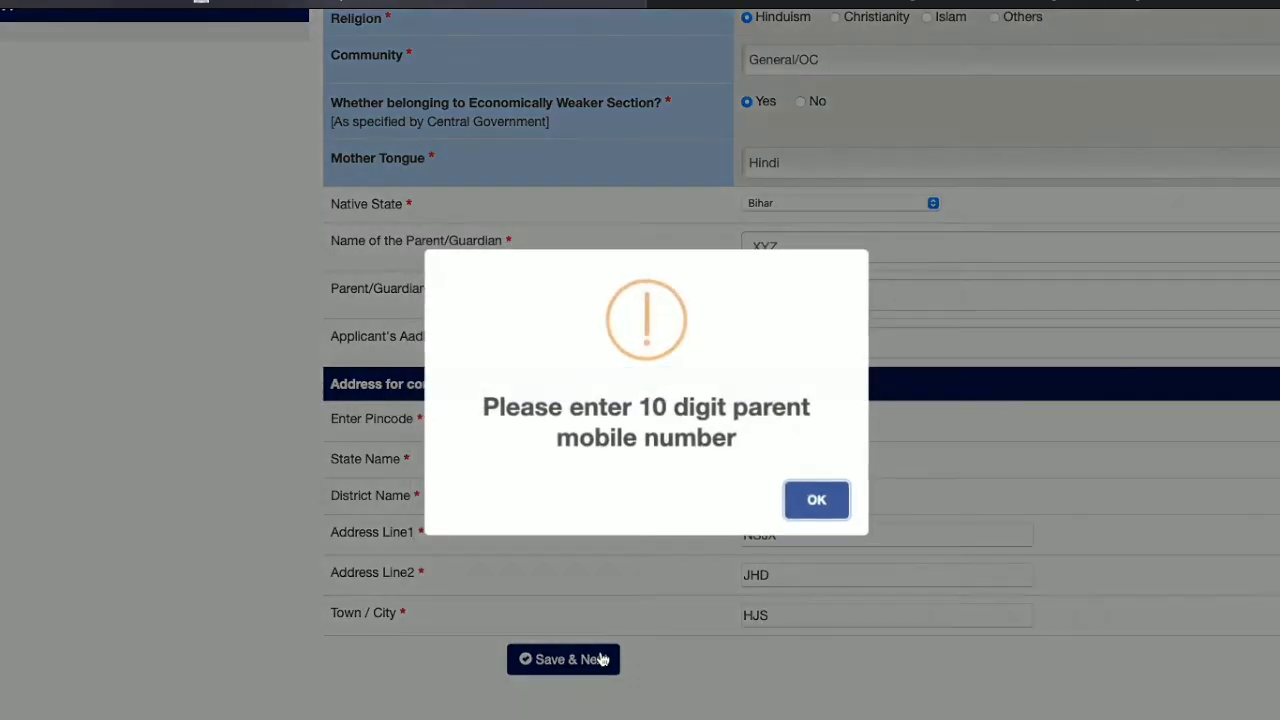
click(806, 502)
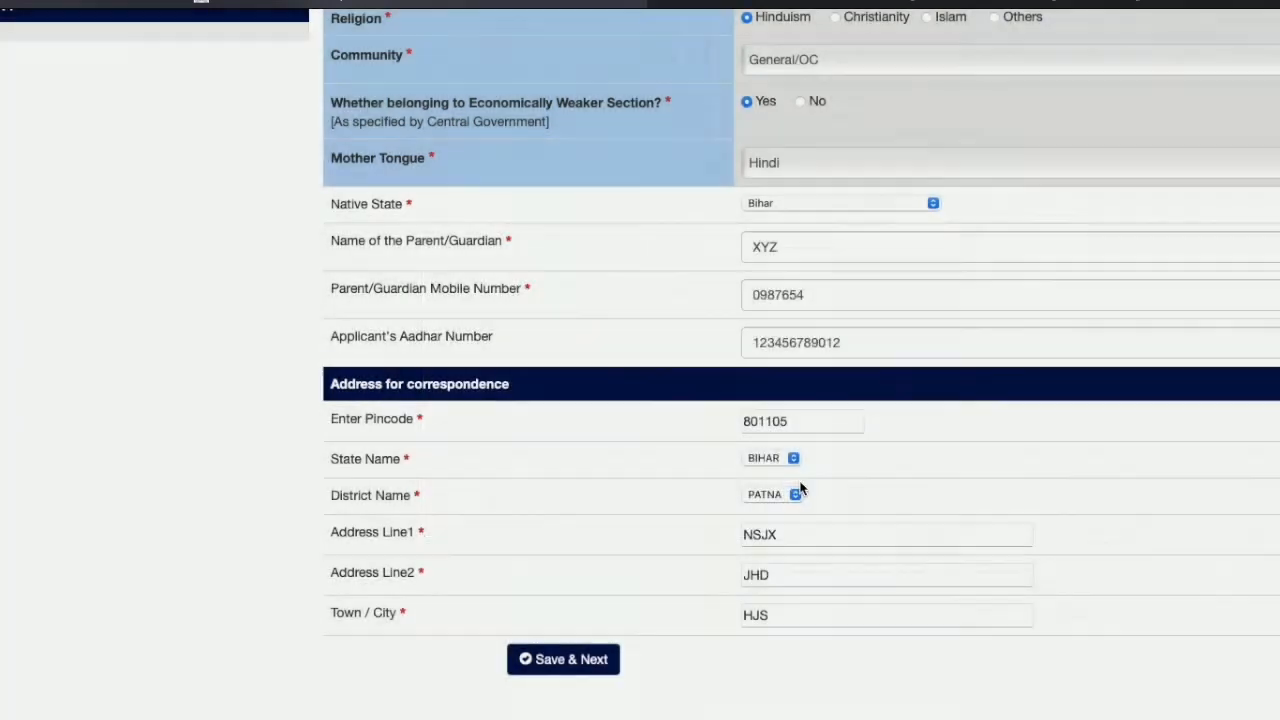
click(822, 296)
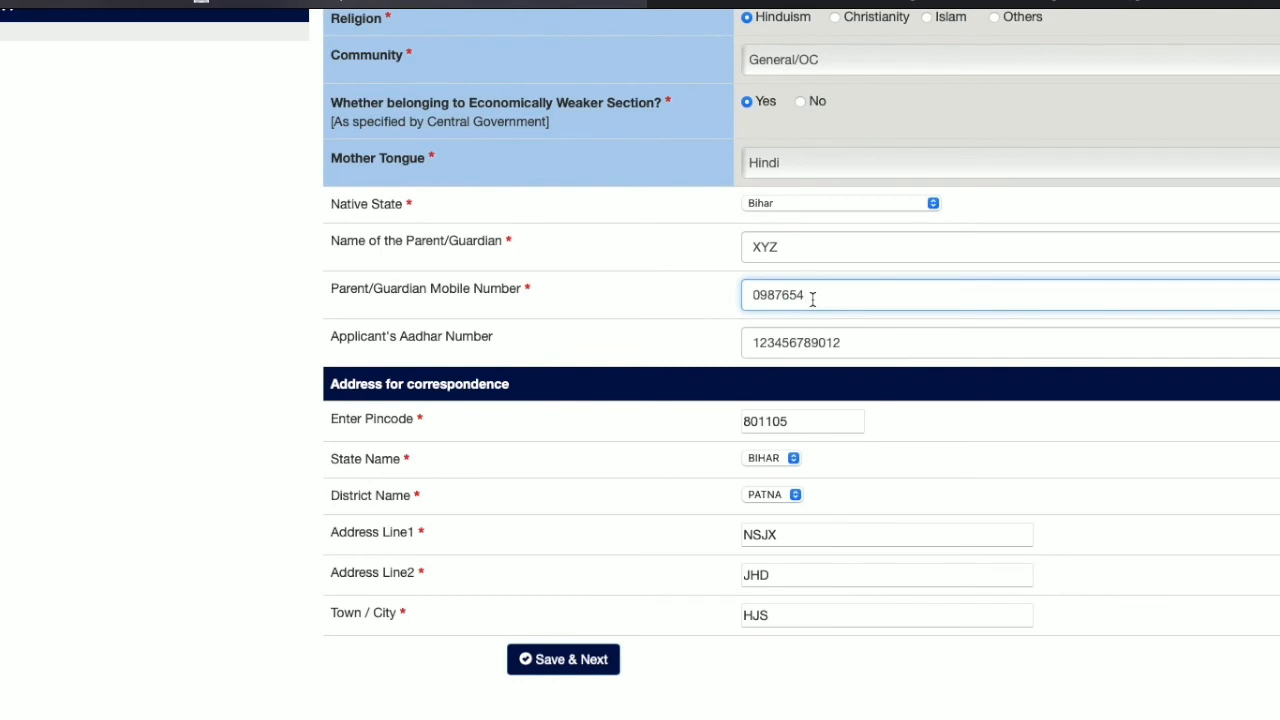
text(321)
click(577, 668)
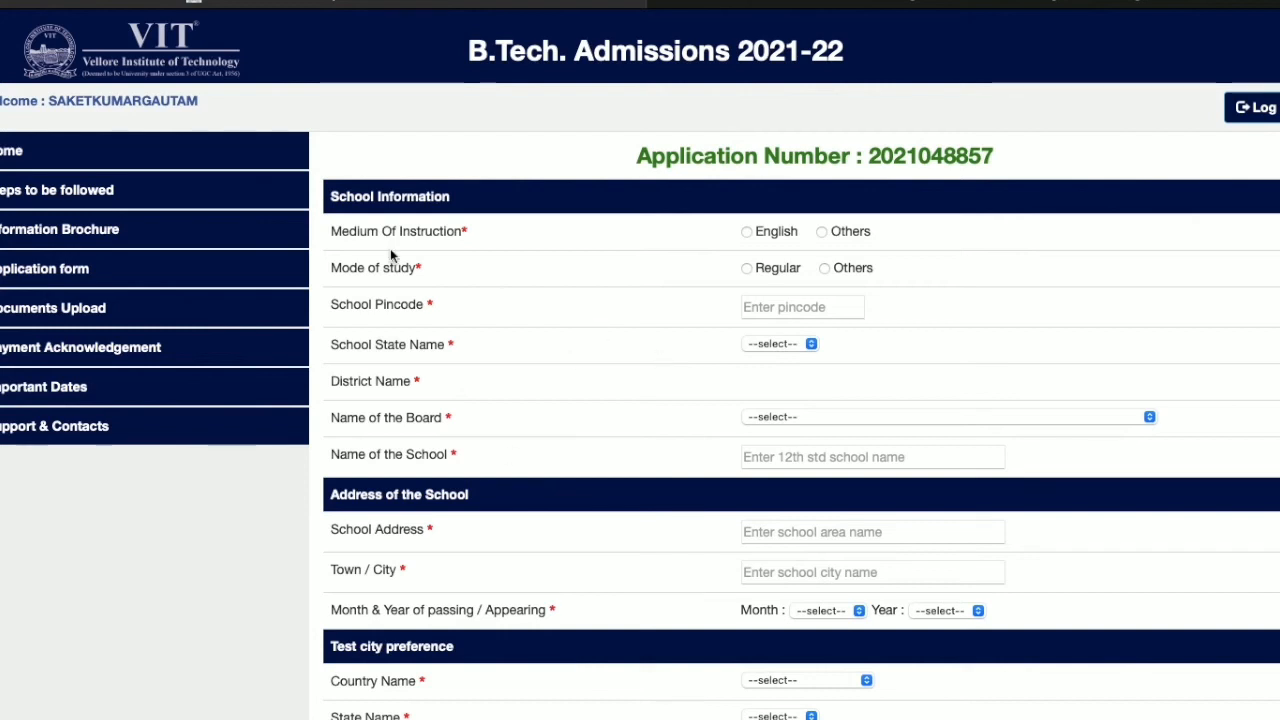
Step: Set medium English, mode Regular, the school pincode, and board CENTRAL BOARD OF SECONDARY EDUCATION
click(747, 232)
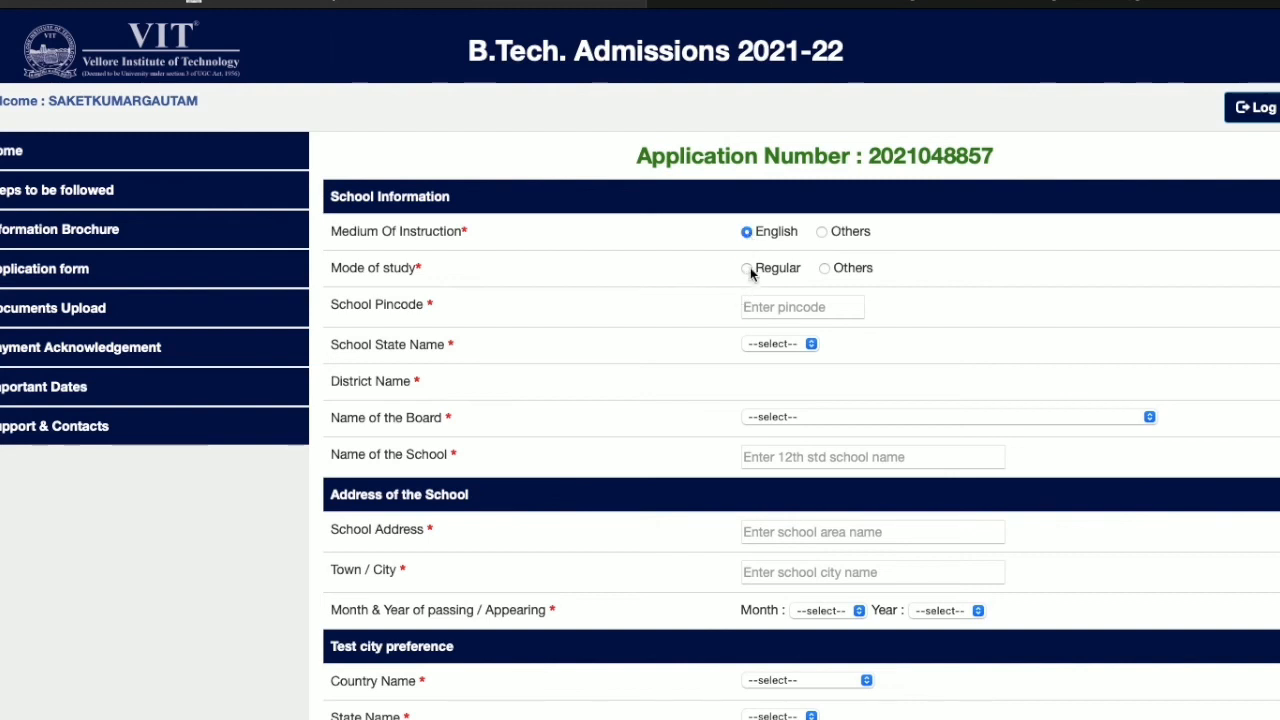
click(748, 269)
click(762, 309)
text(801)
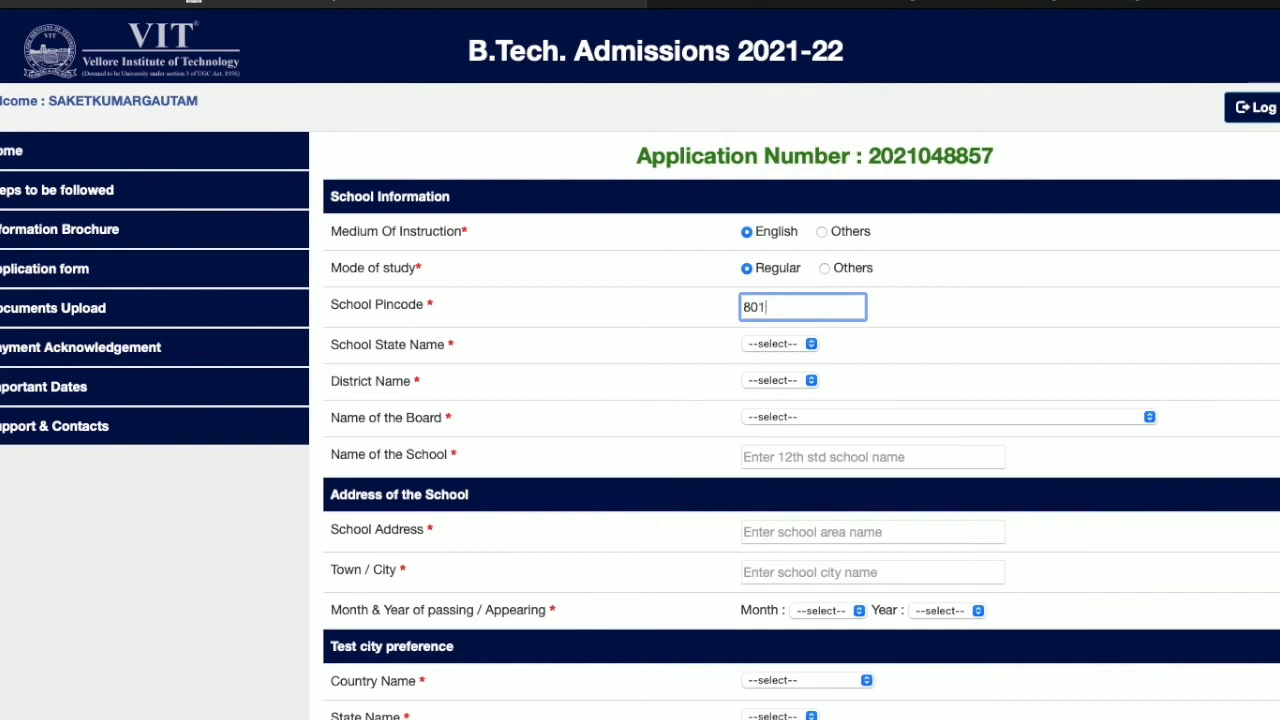
text(105)
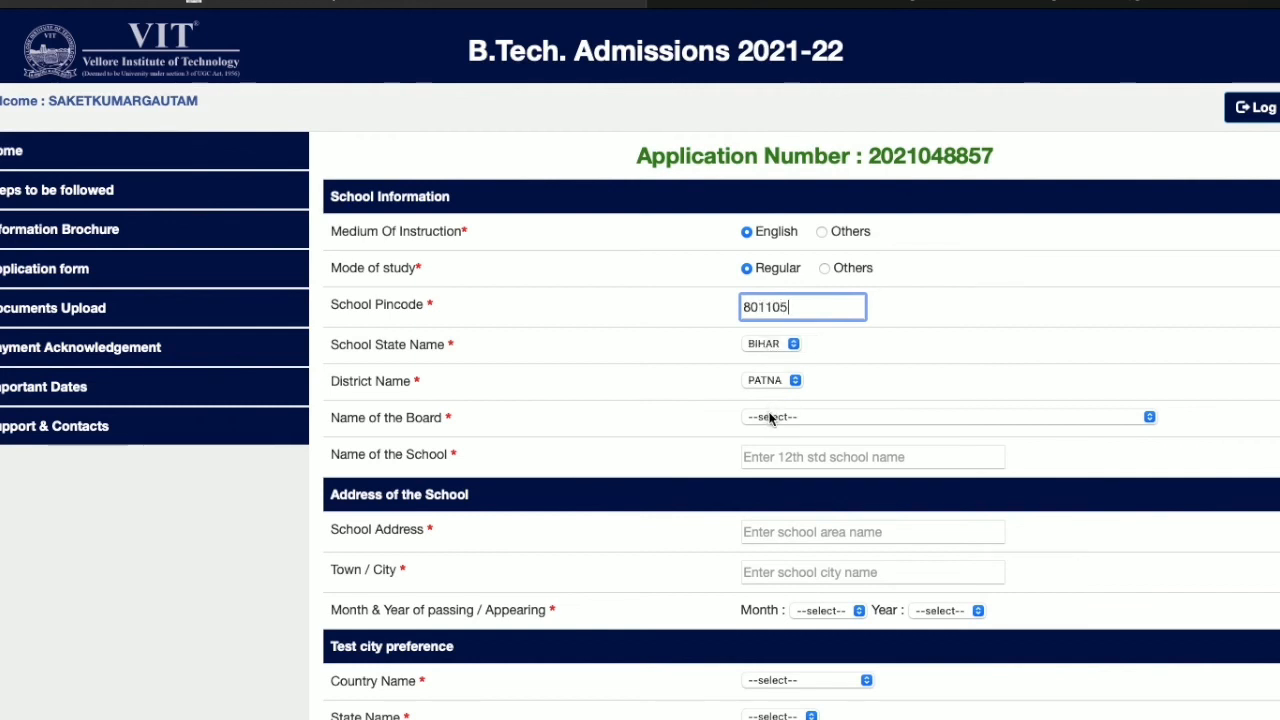
click(770, 418)
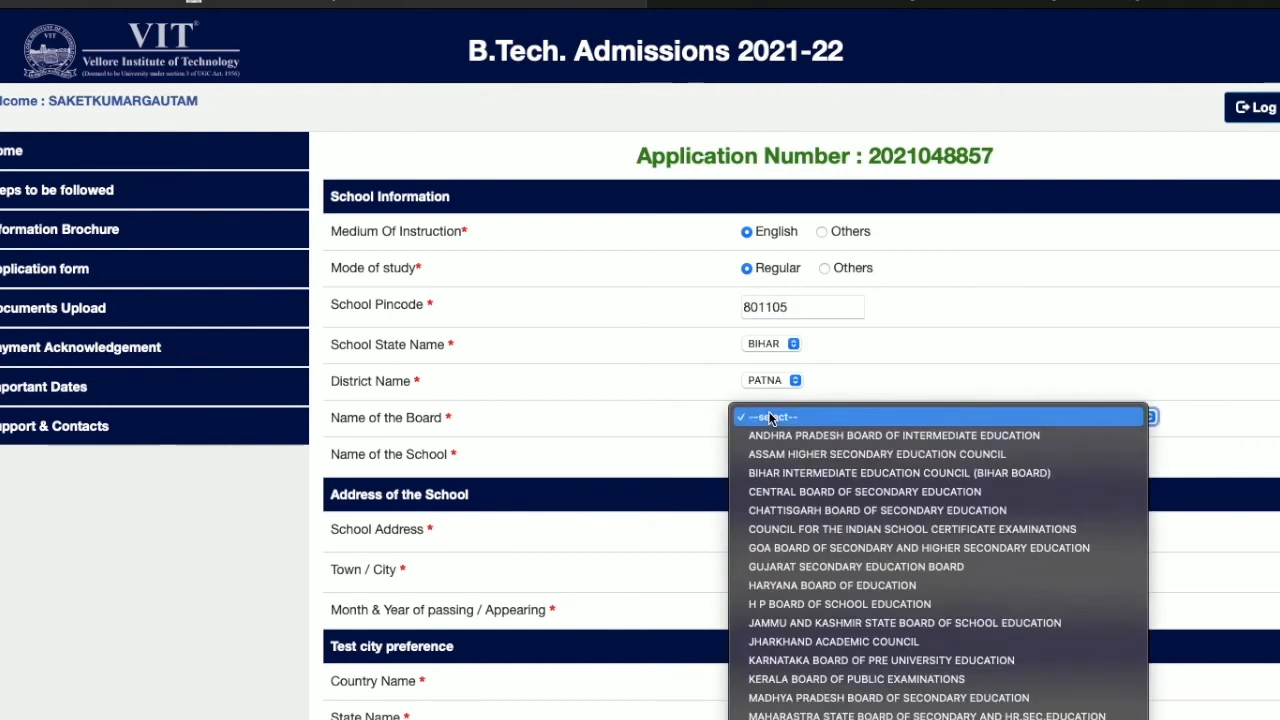
click(785, 491)
Step: Enter the school name, school address and town/city, and pick passing month FEB
click(778, 460)
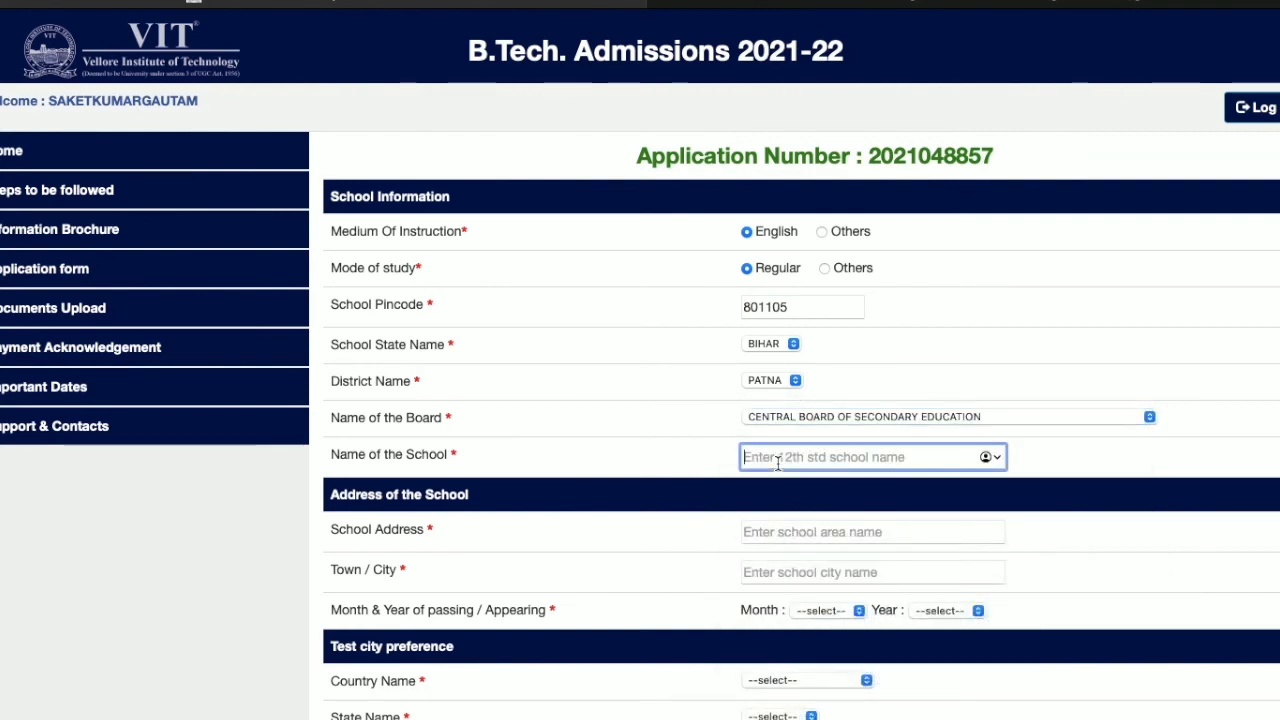
text(HBS)
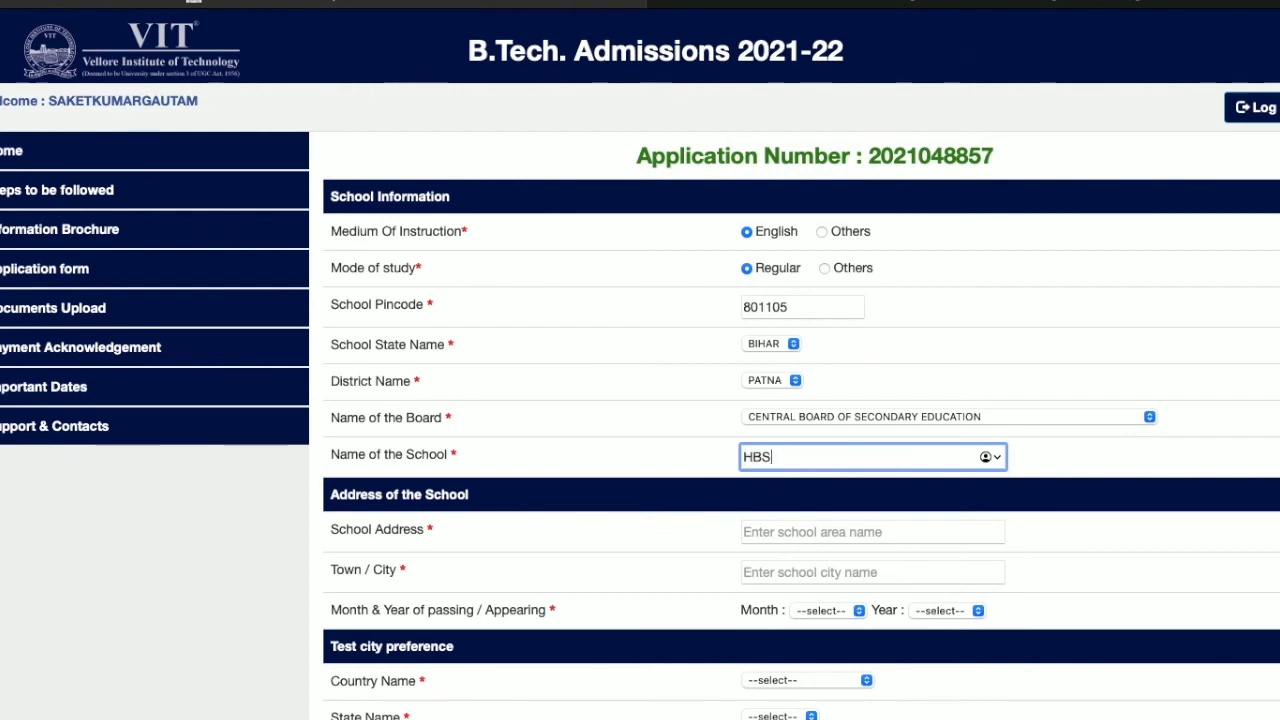
text(CHAIJUHDKSJD)
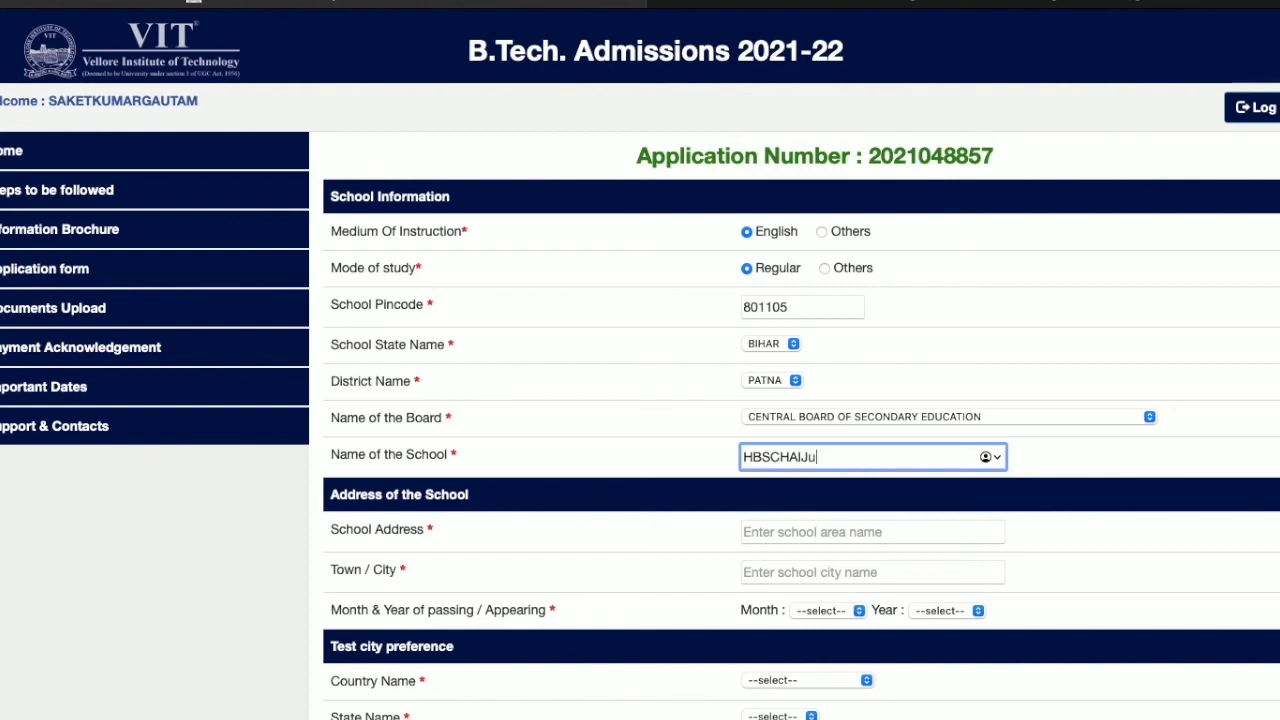
click(762, 534)
text(hxzudkdD)
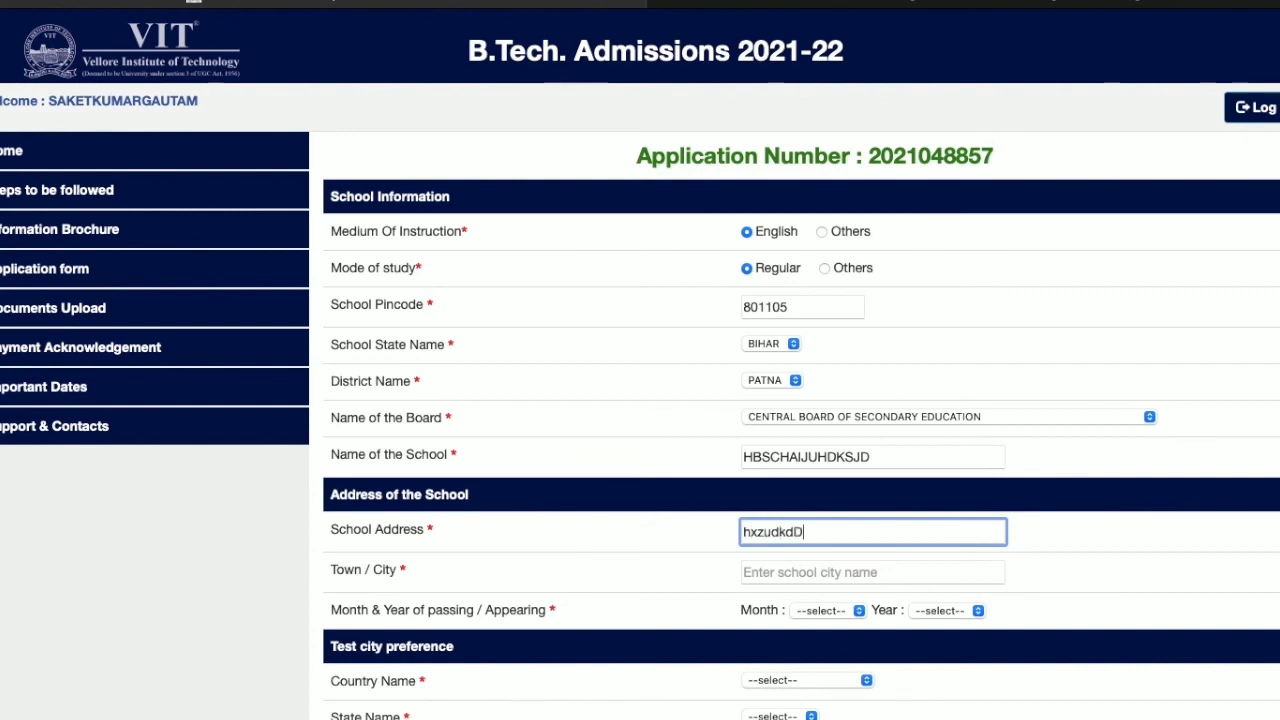
text(jud)
click(783, 572)
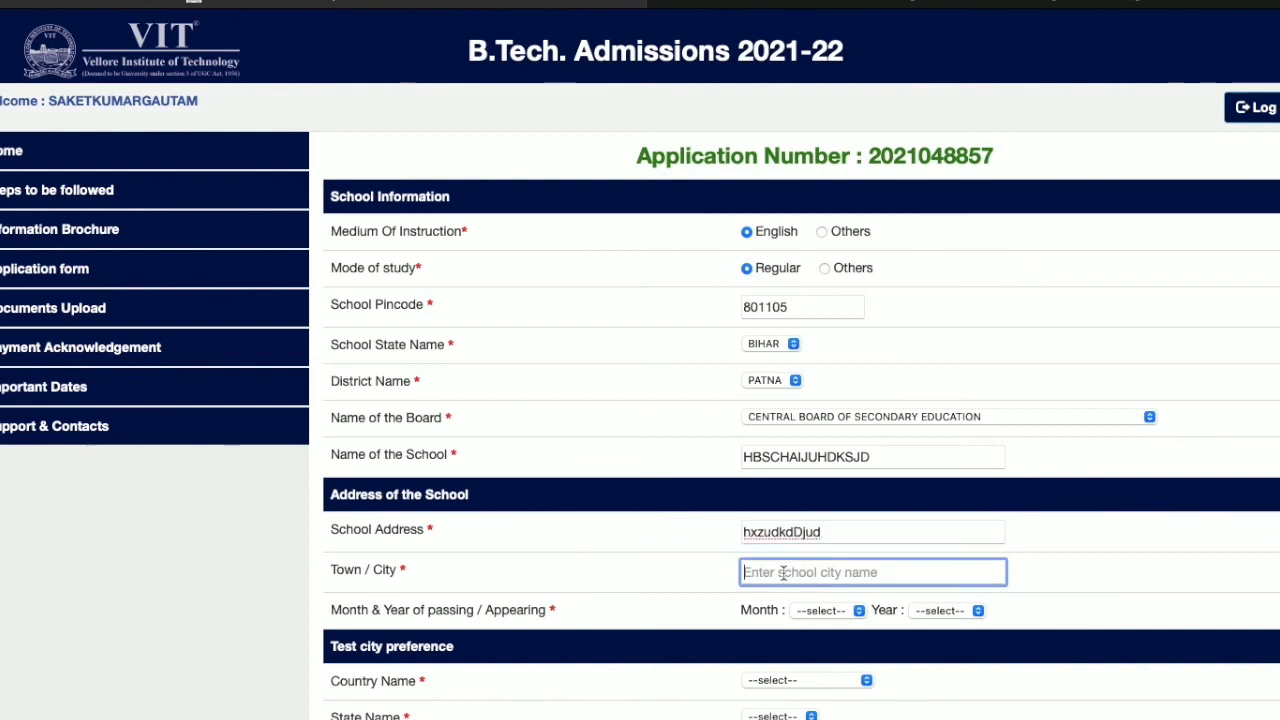
text(plj)
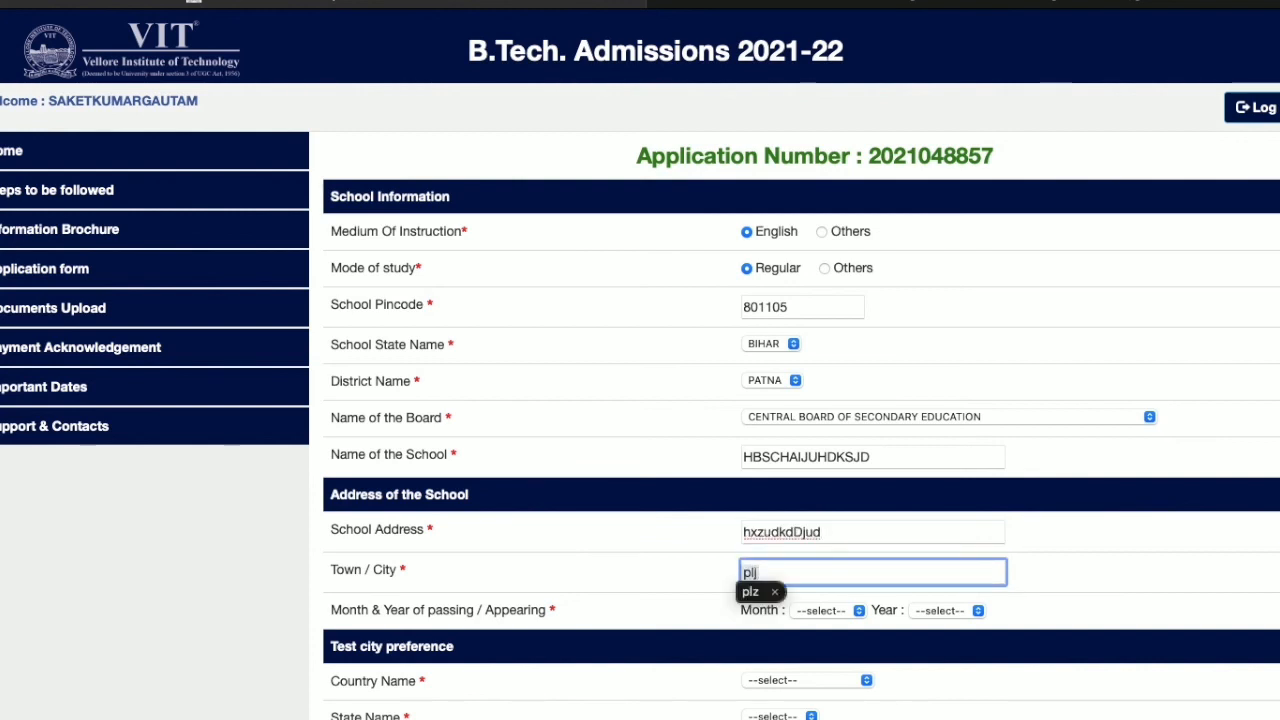
click(807, 578)
click(858, 612)
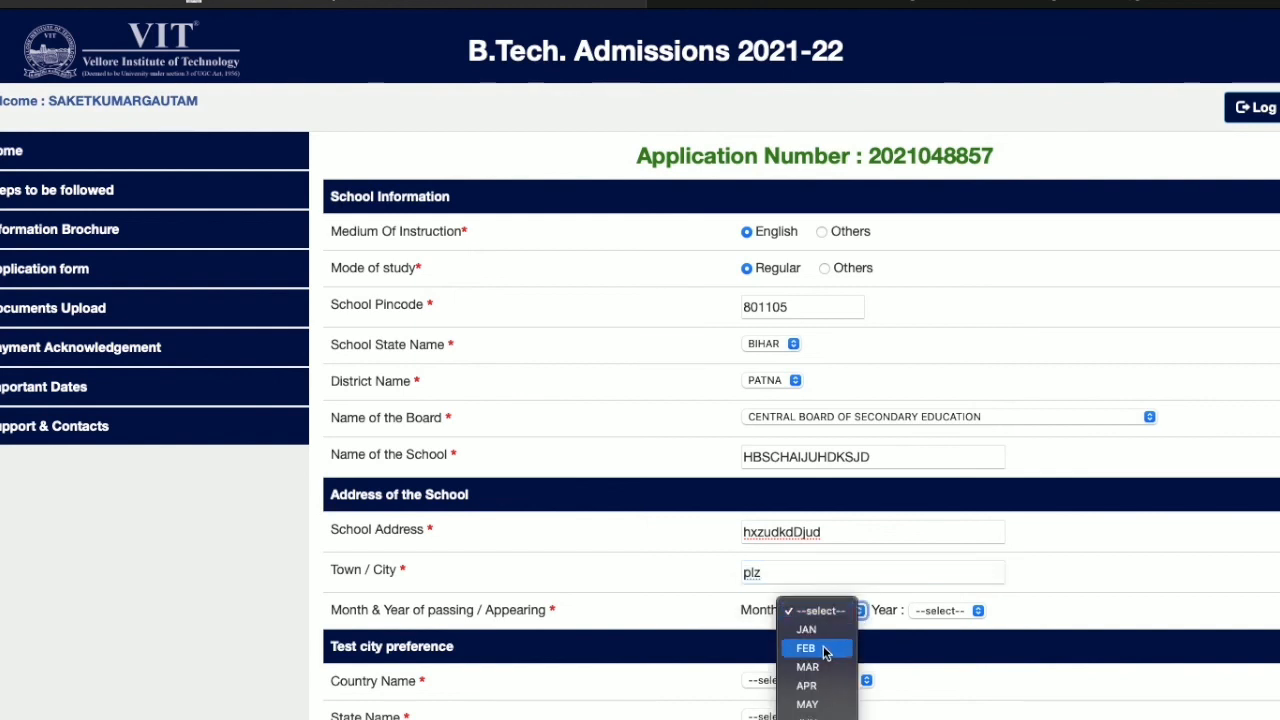
click(828, 648)
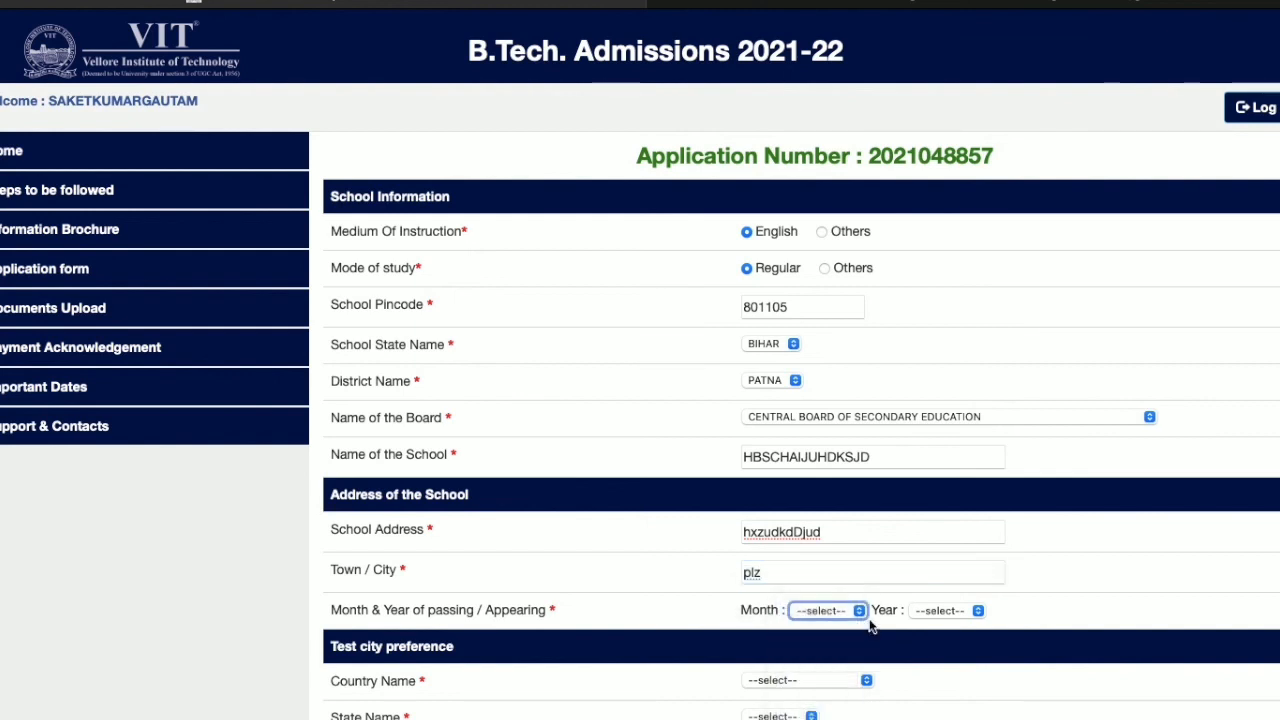
click(926, 612)
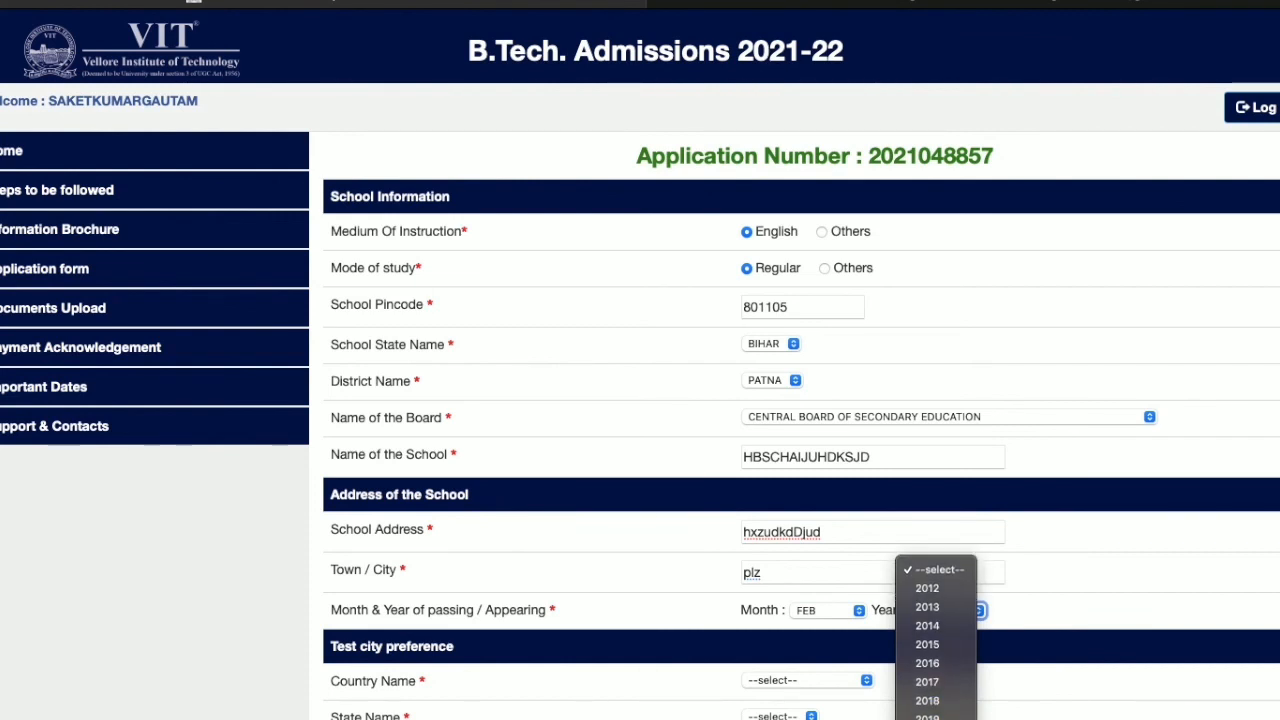
Step: Set passing year 2020 and test city Patna in India, Bihar
click(927, 688)
scroll(787, 648, down, 2)
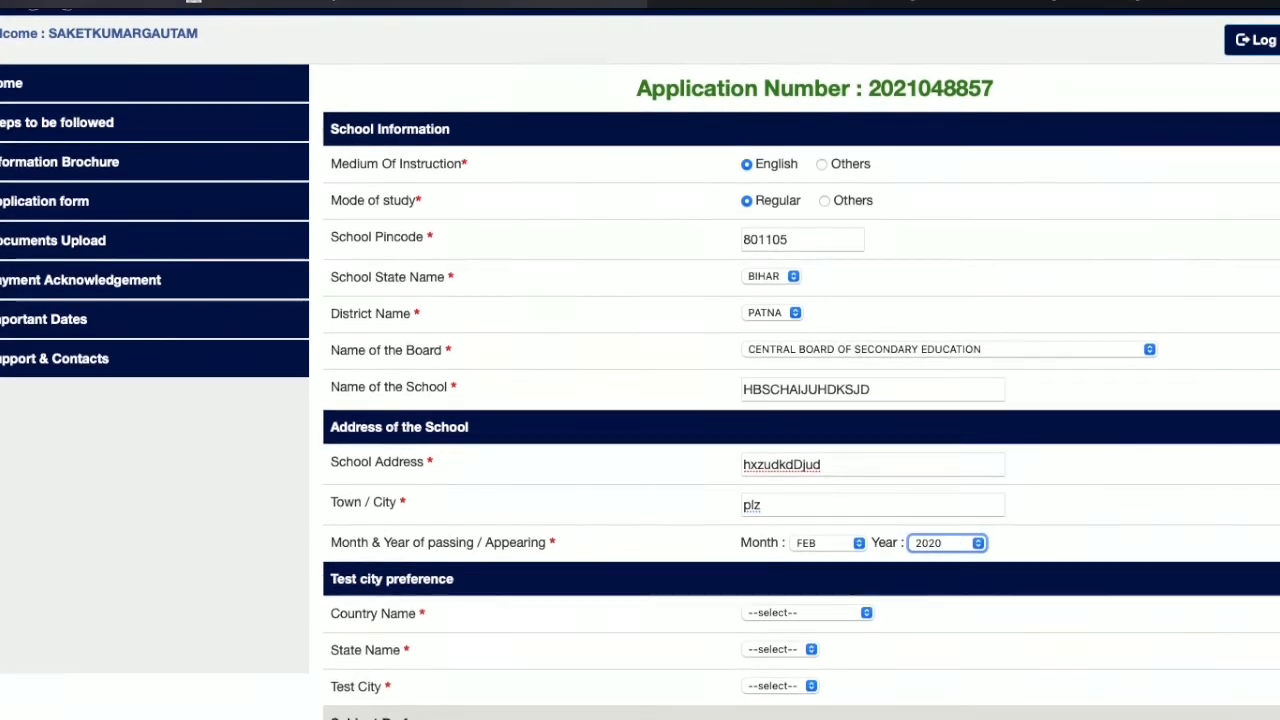
click(786, 614)
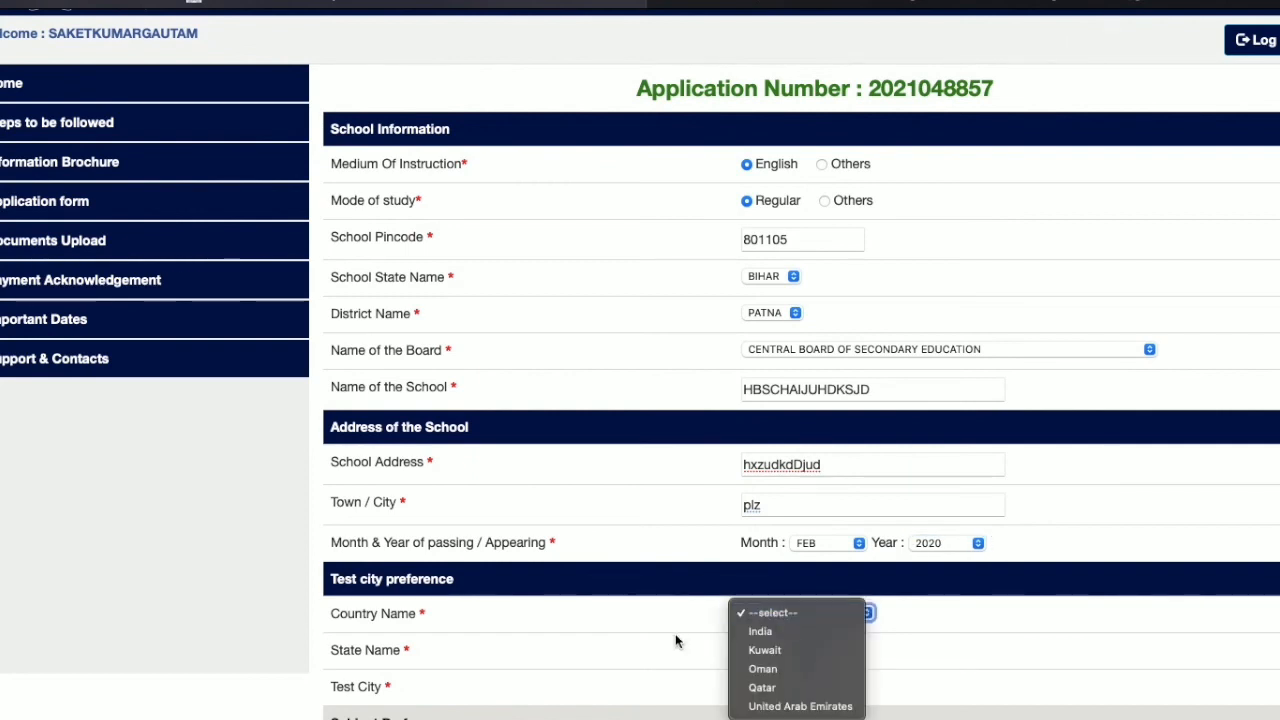
click(760, 632)
scroll(680, 658, down, 3)
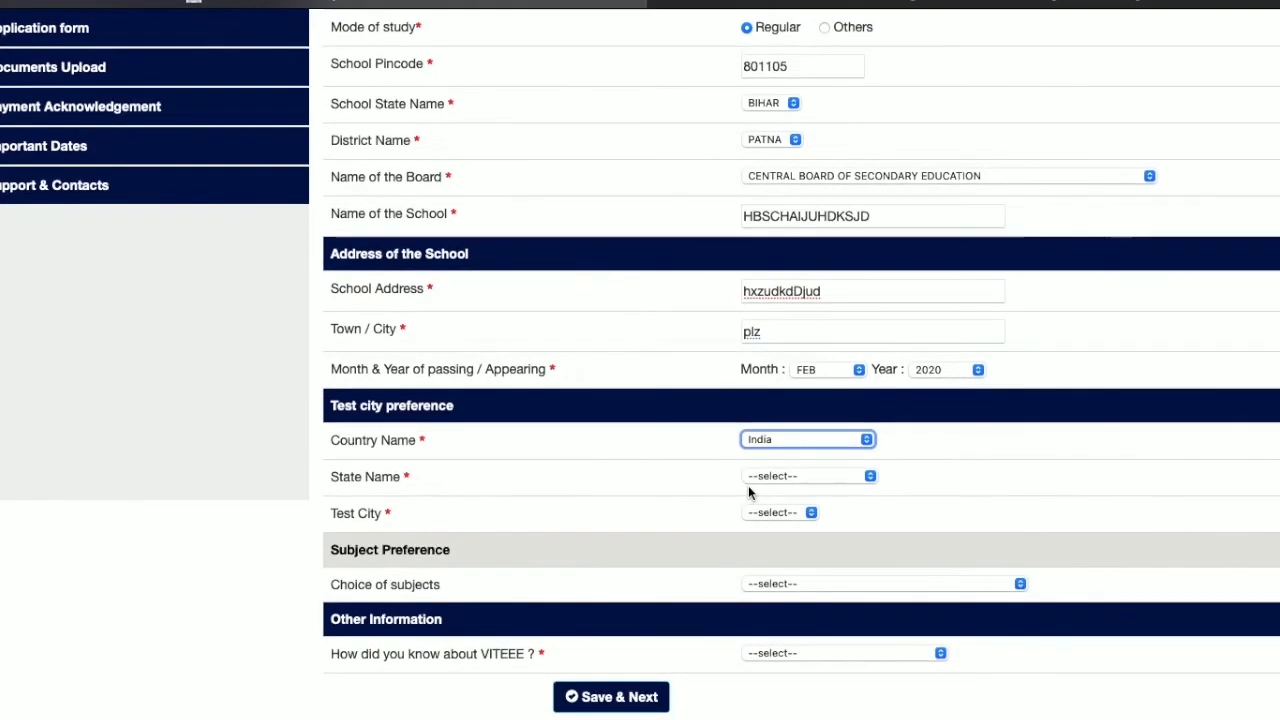
click(755, 475)
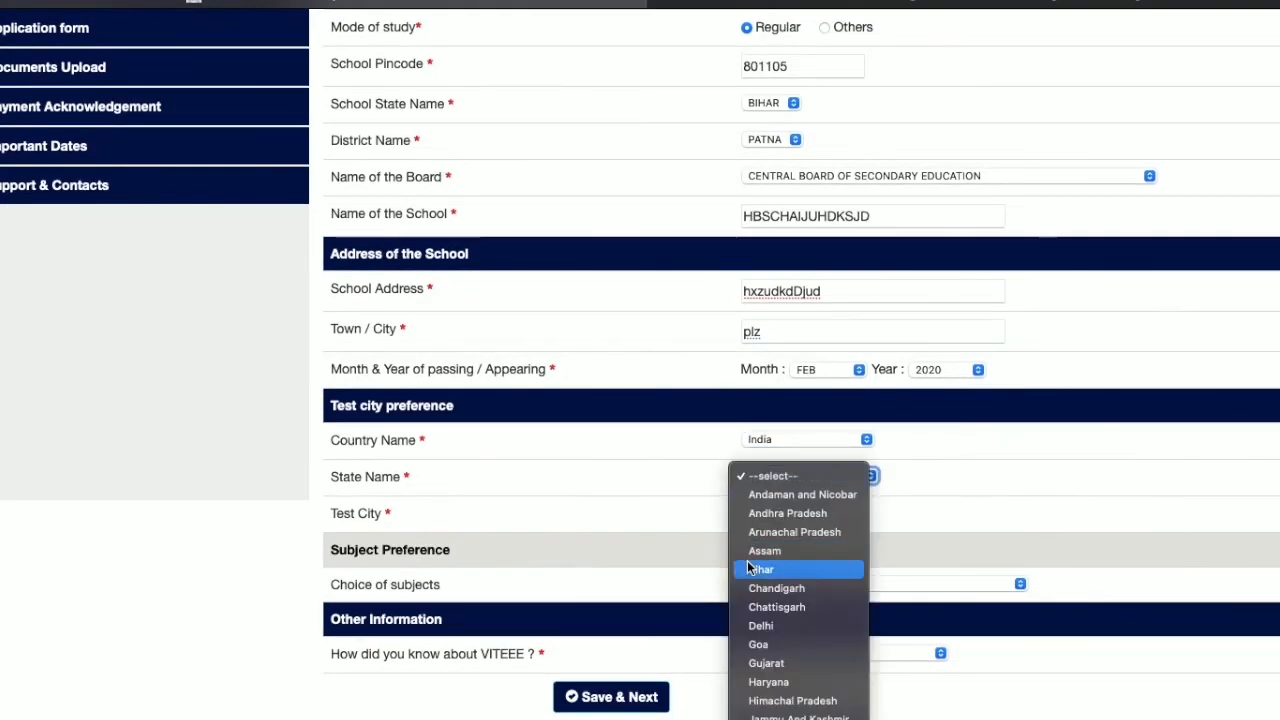
click(751, 568)
click(759, 515)
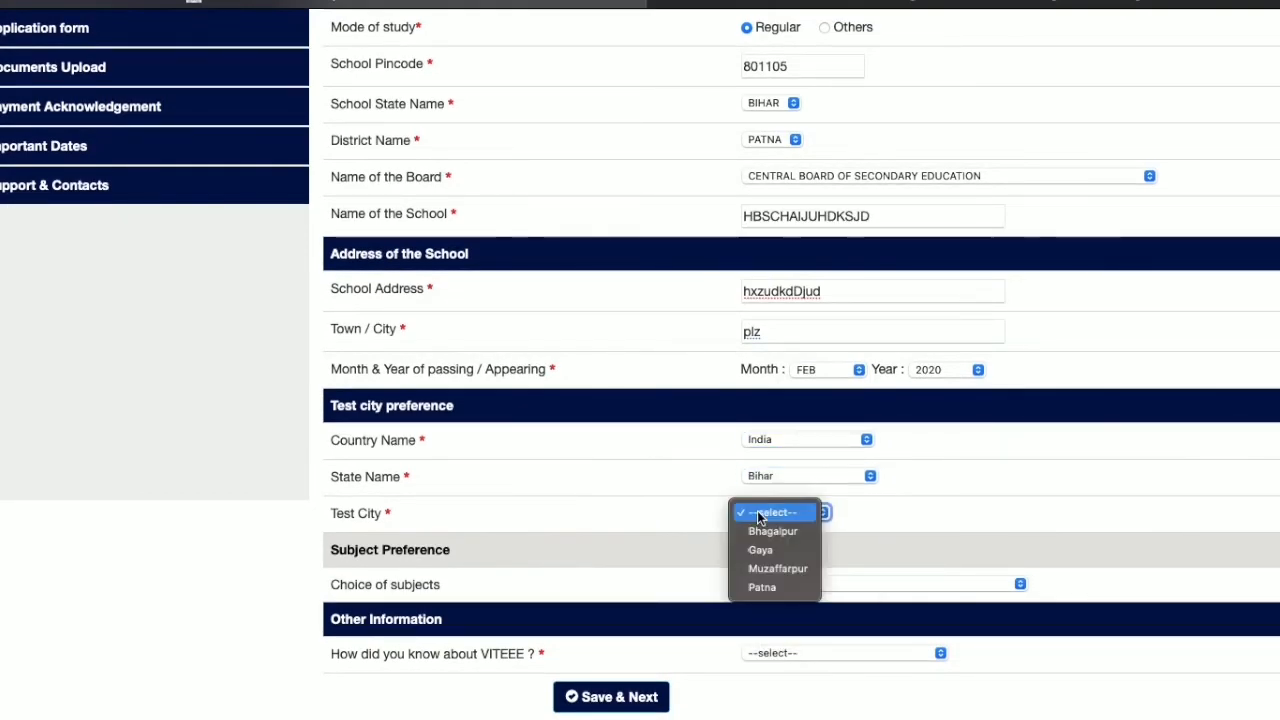
click(758, 588)
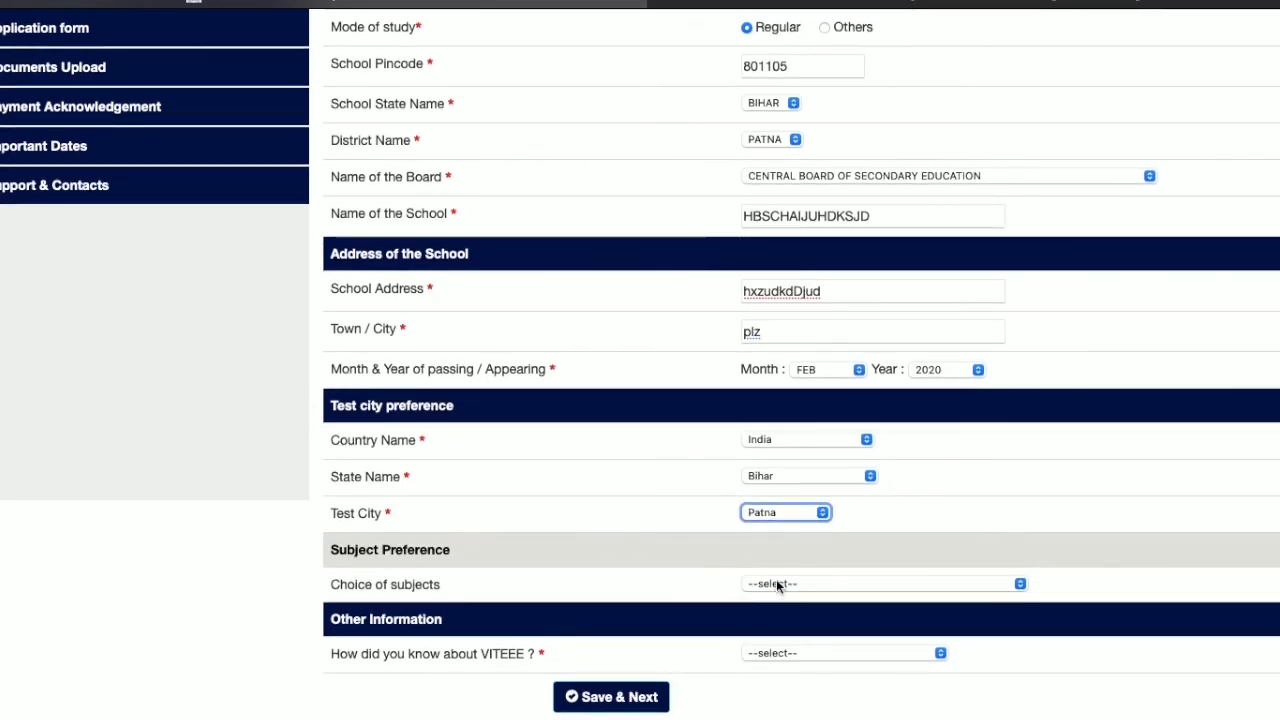
Step: Choose MPCEA subjects and GOOGLE SEARCH as the source, then save the form
click(776, 582)
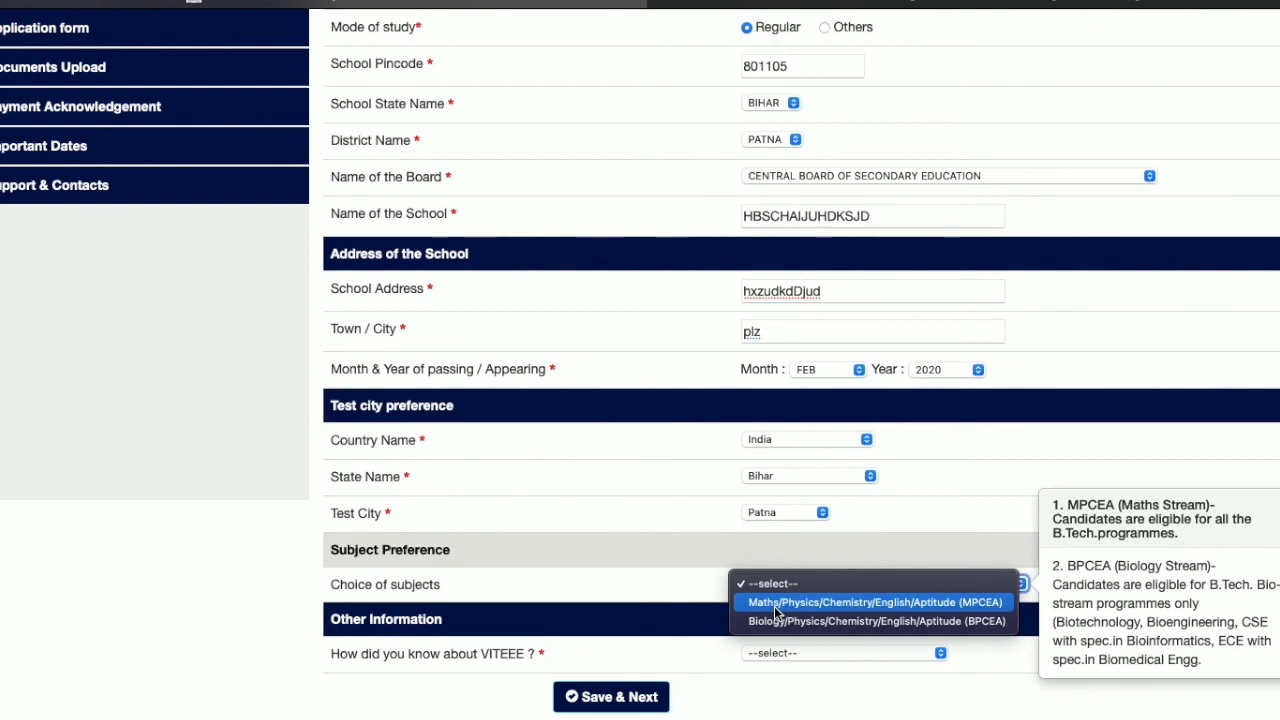
click(775, 605)
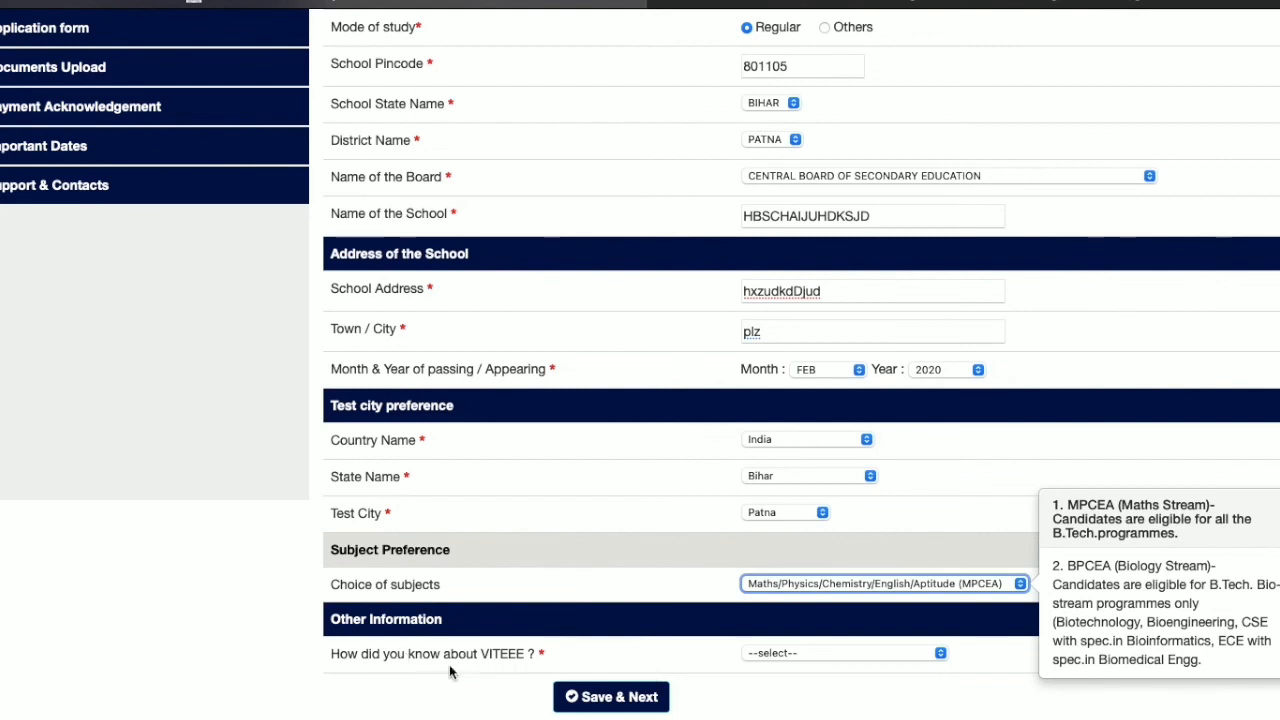
click(798, 650)
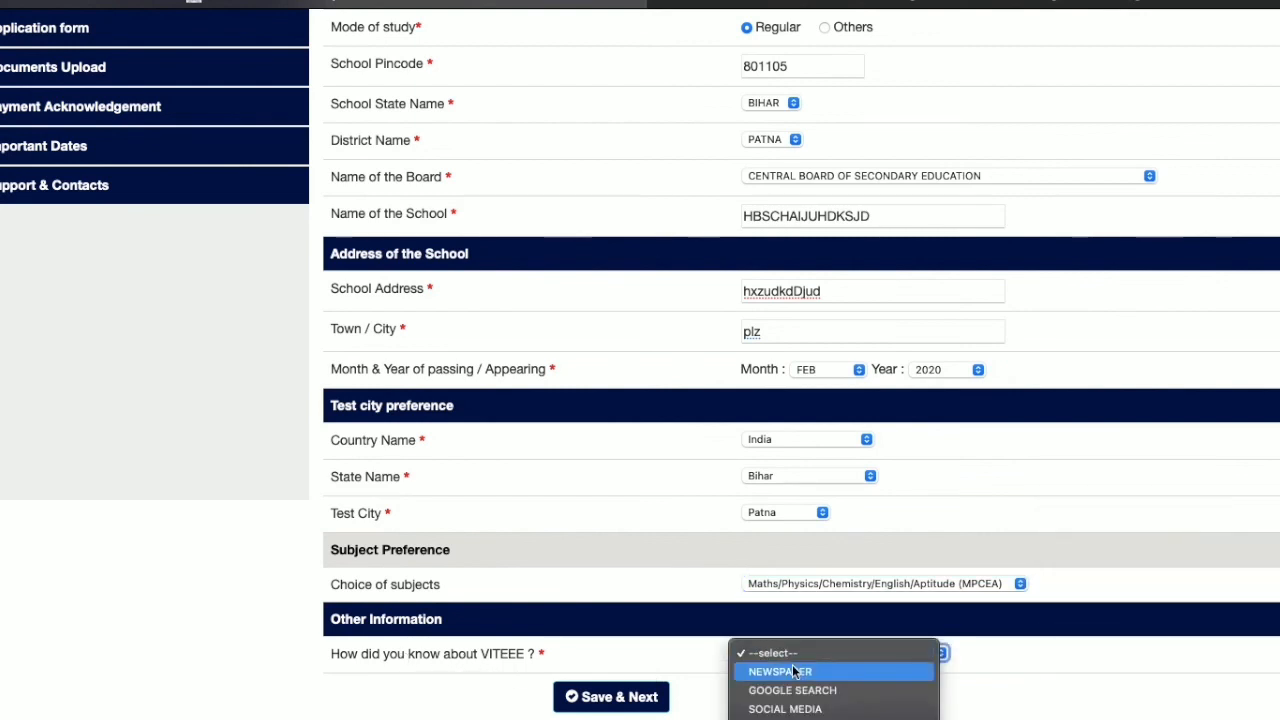
click(792, 665)
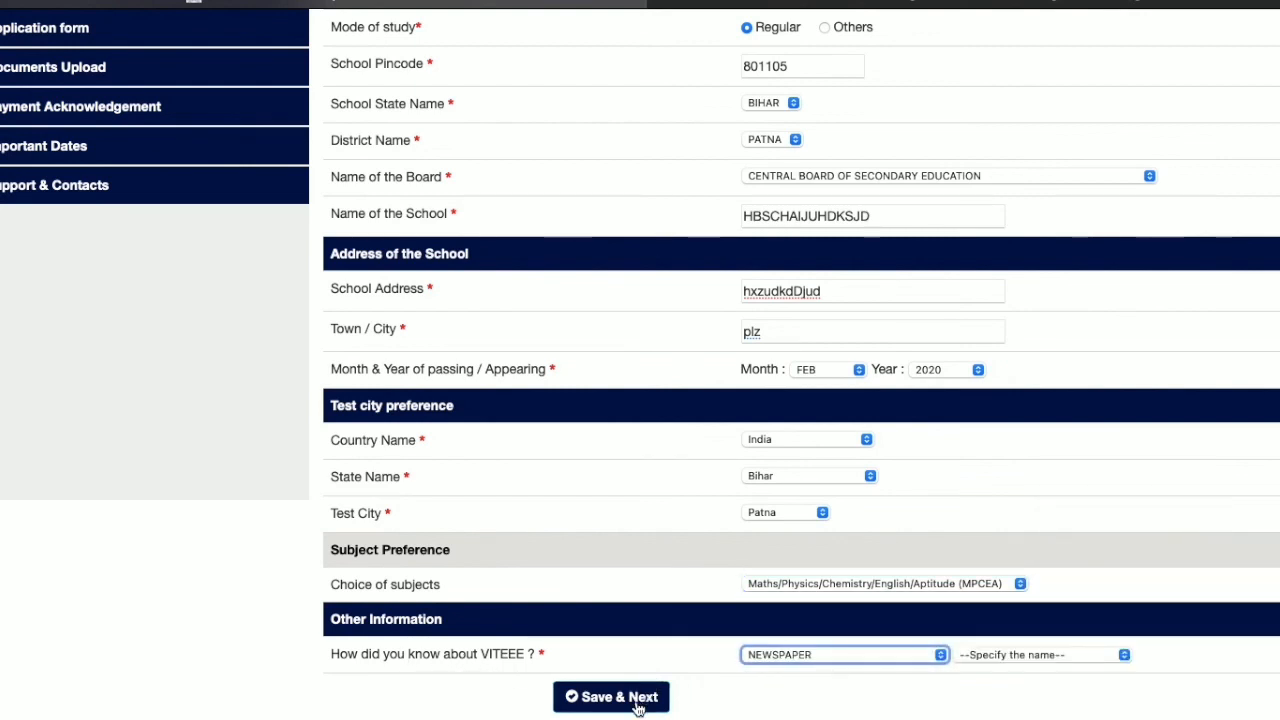
click(896, 650)
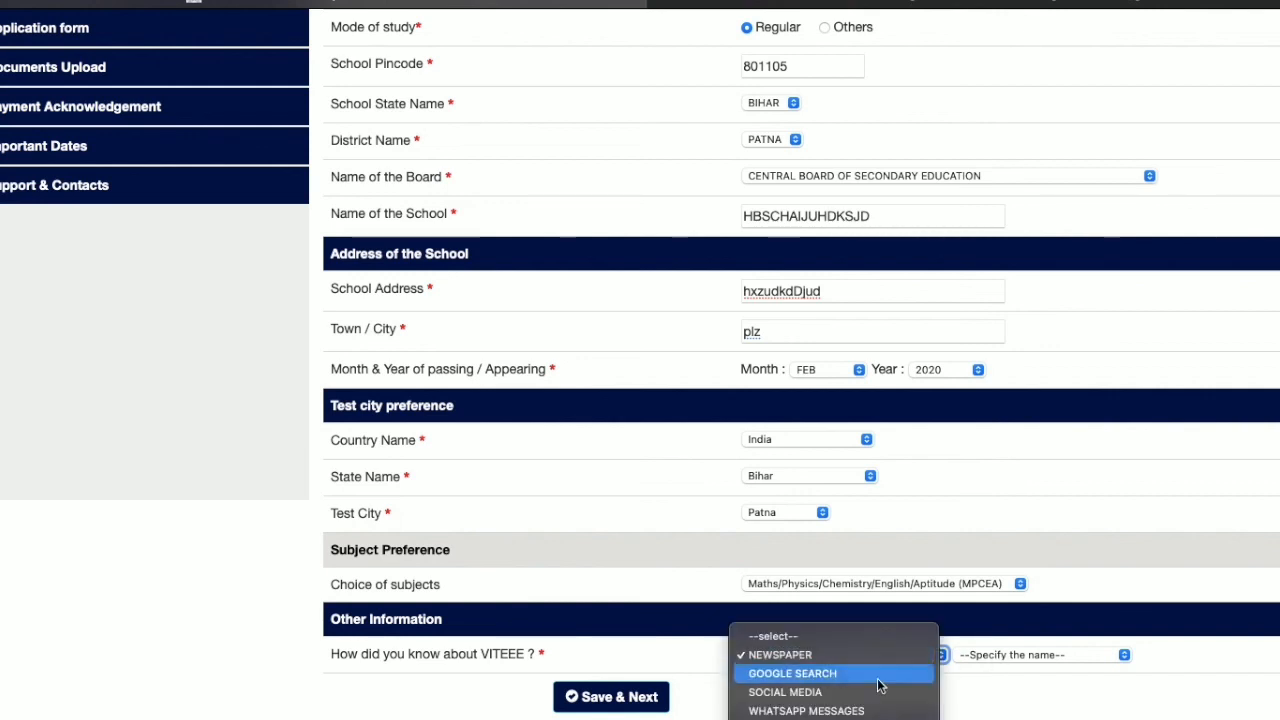
click(840, 674)
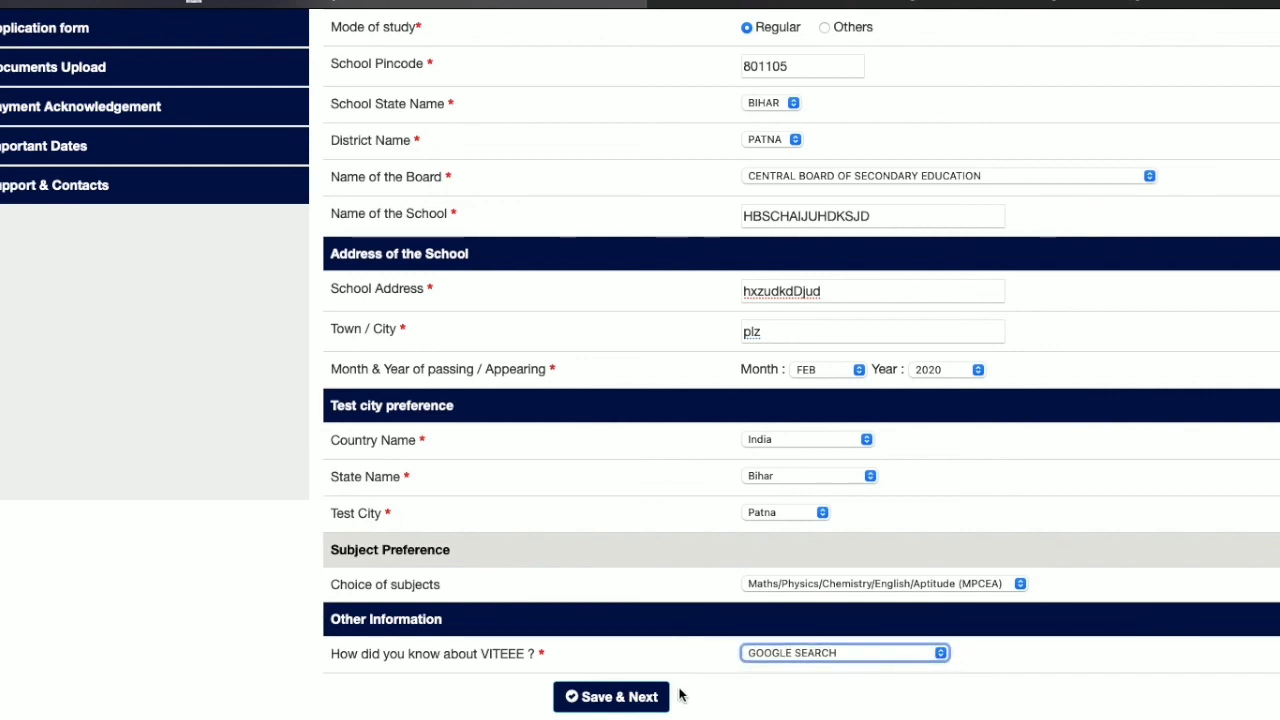
click(648, 697)
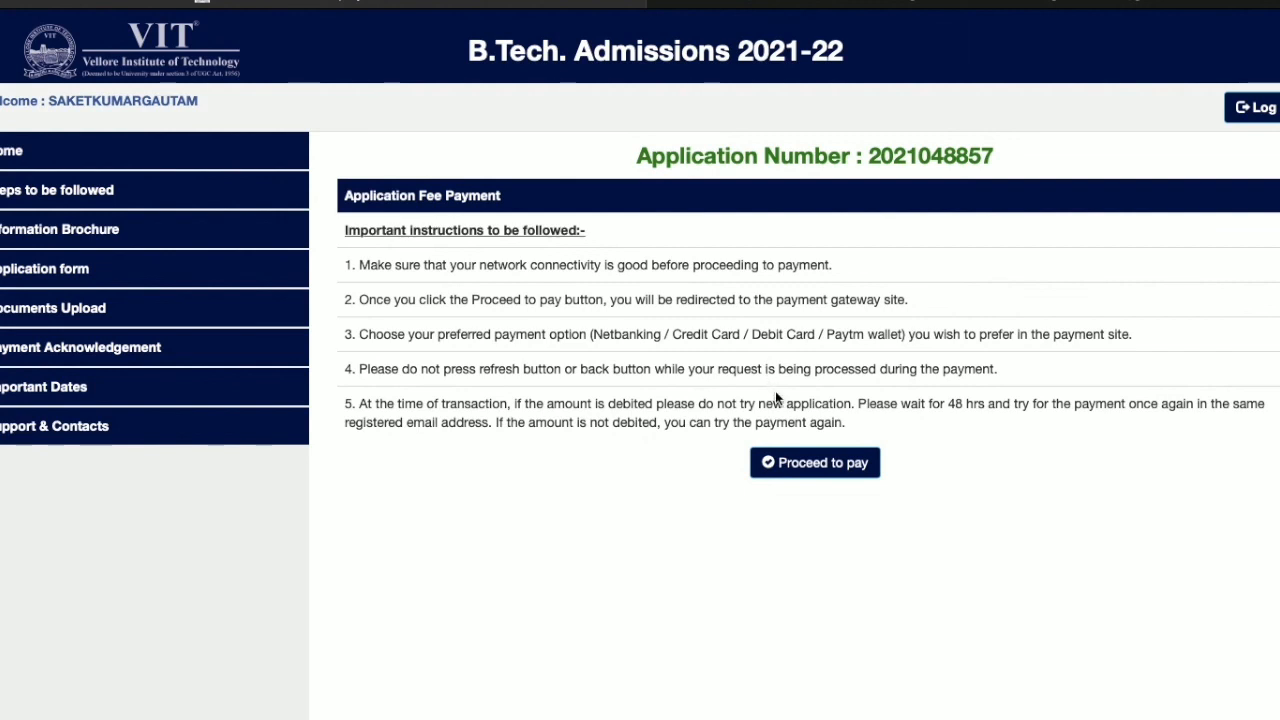
Step: Visit Documents Upload and Payment Acknowledgement, confirming uploads stay locked until fee payment
click(131, 310)
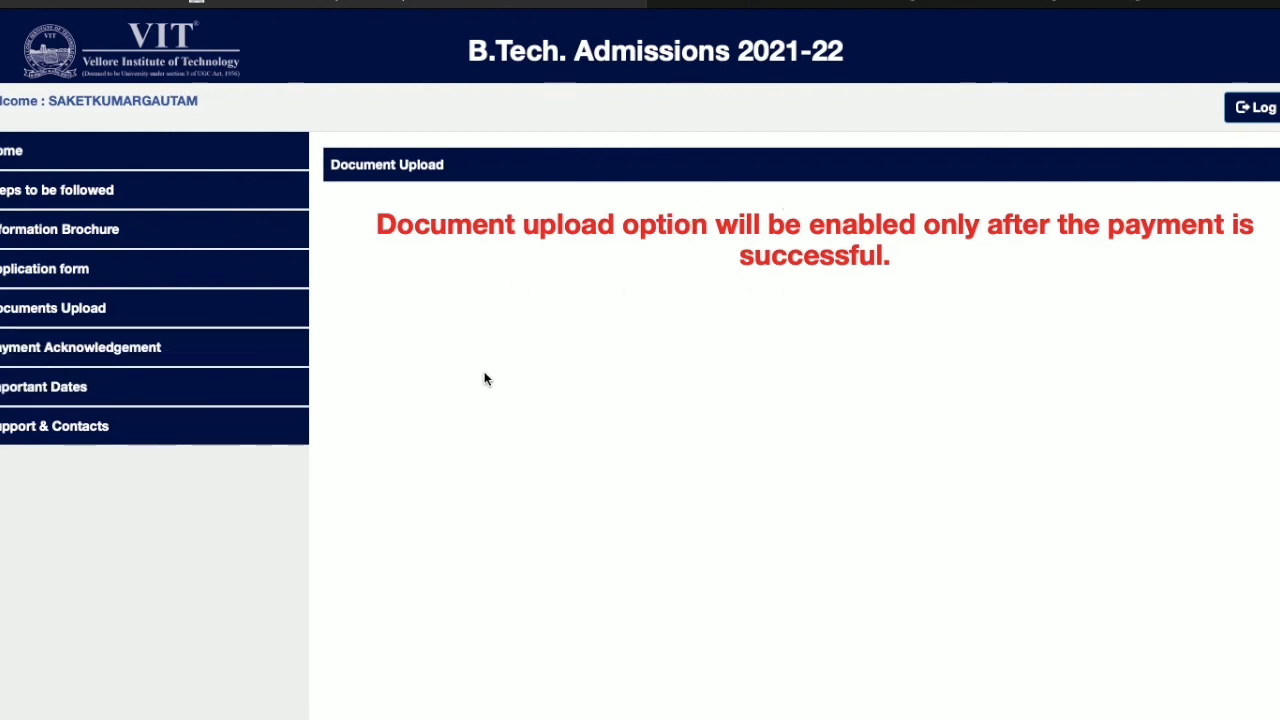
click(206, 365)
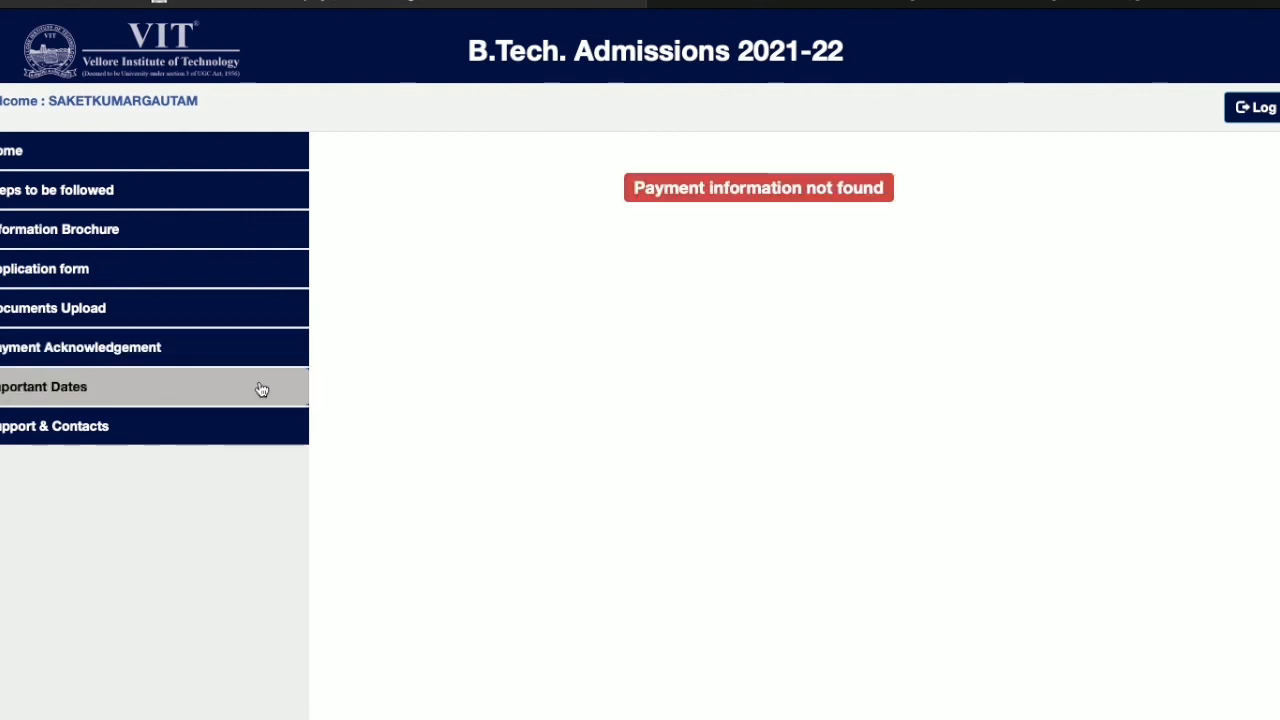
click(210, 330)
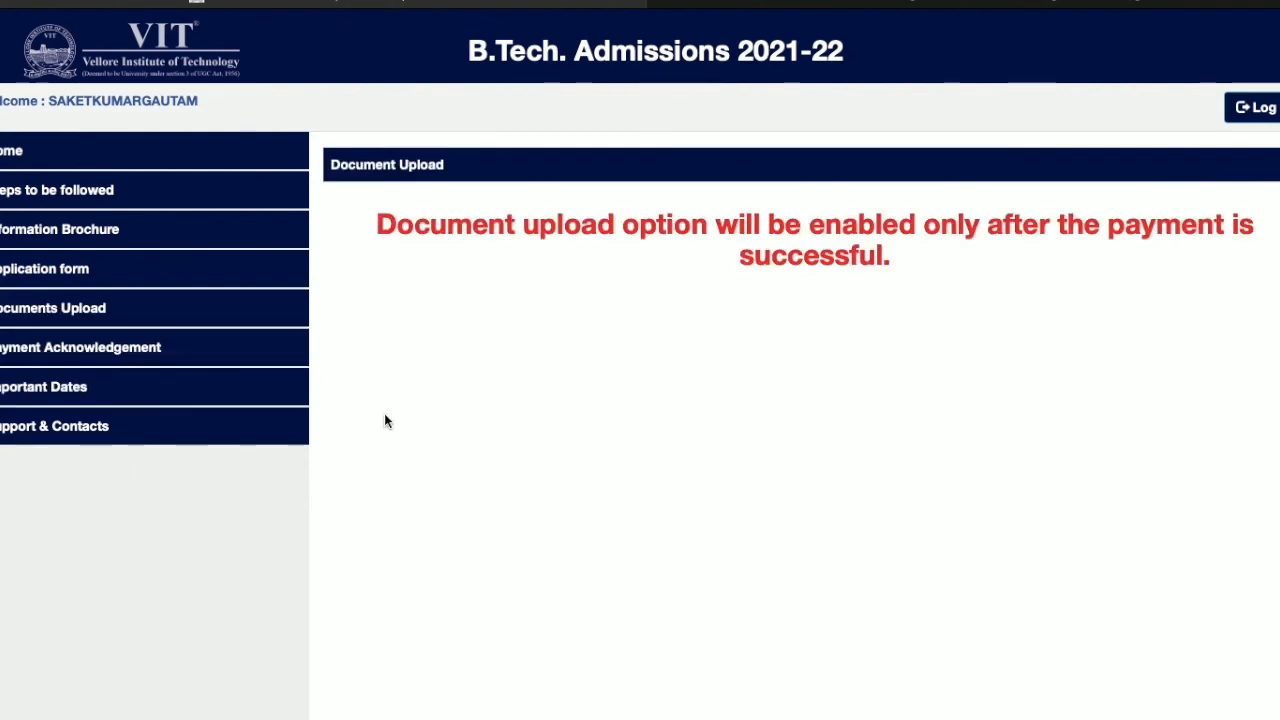